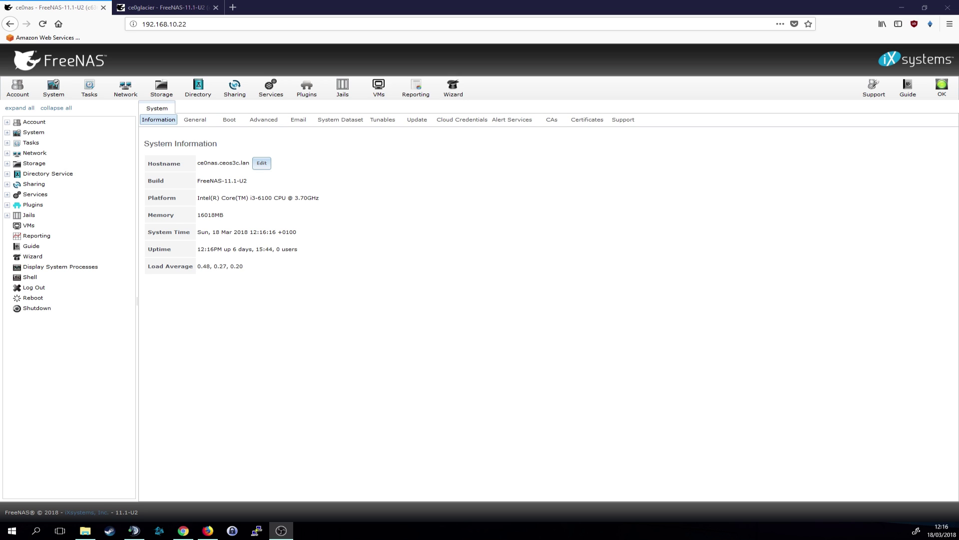
Step: Bring up the main NAS ce0nas web interface after a look at the backup NAS ce0glacier
key(alt+Tab)
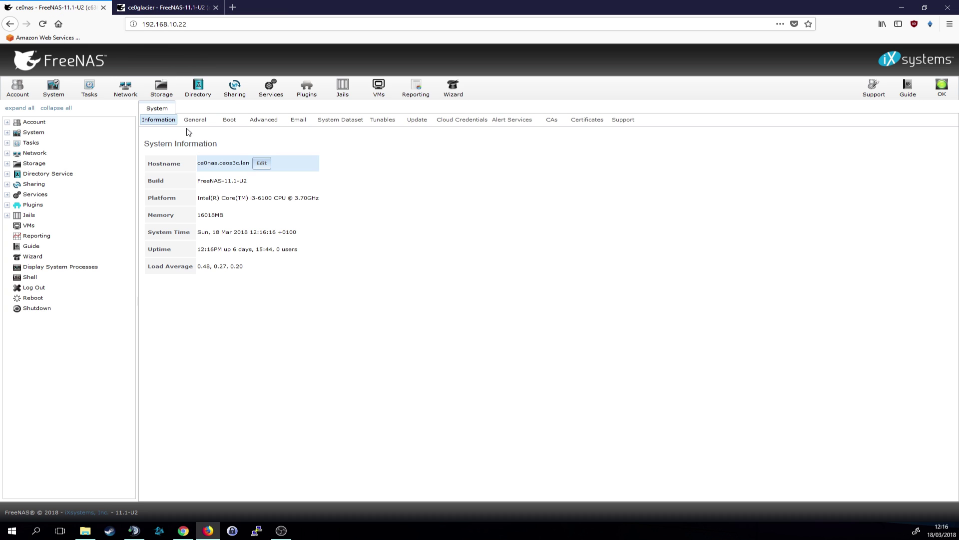
click(138, 4)
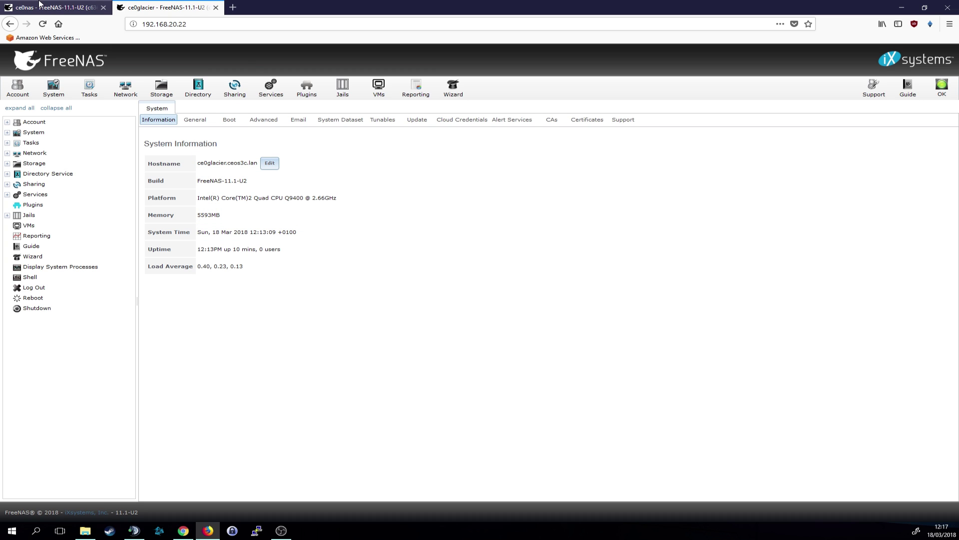
click(40, 4)
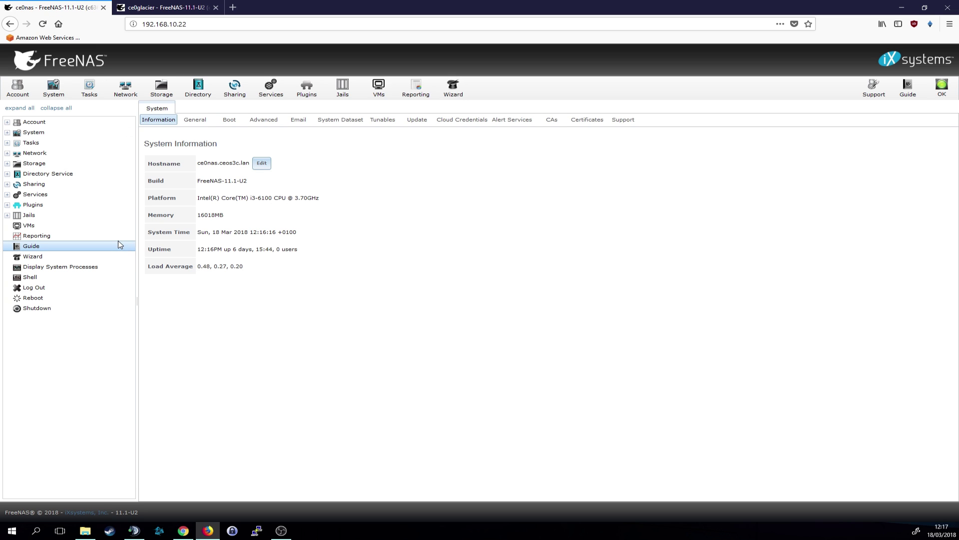
click(96, 239)
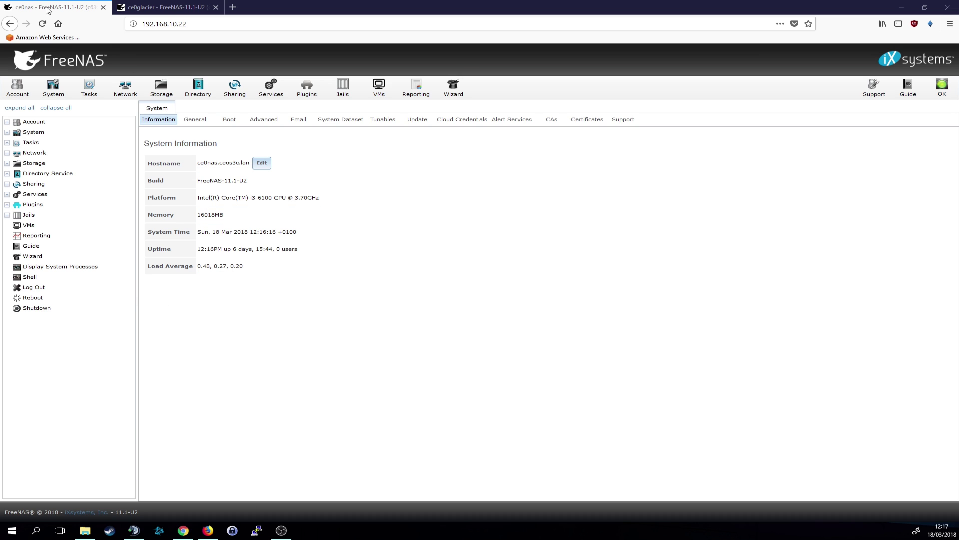
click(30, 237)
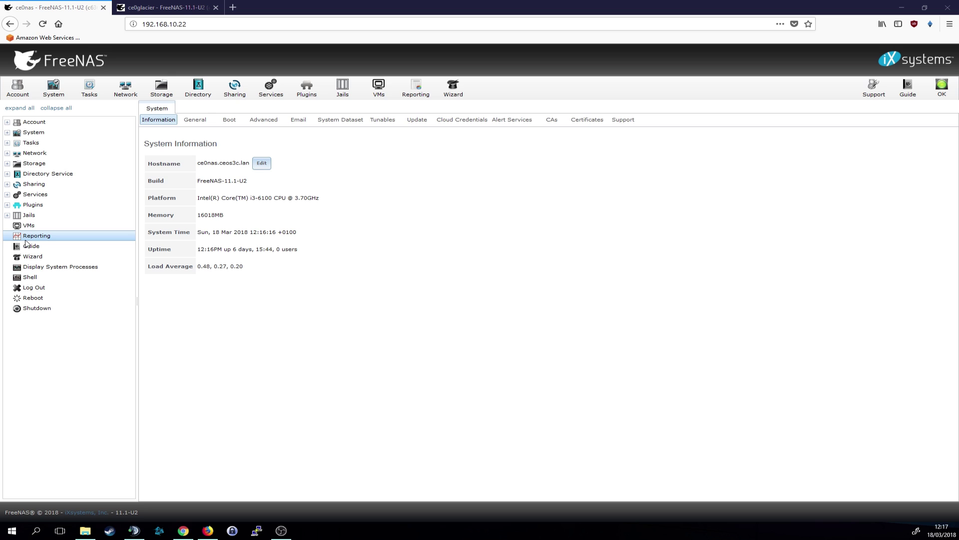
Step: Under Services > Rsync > Rsync Modules, start adding a new rsync module
click(25, 195)
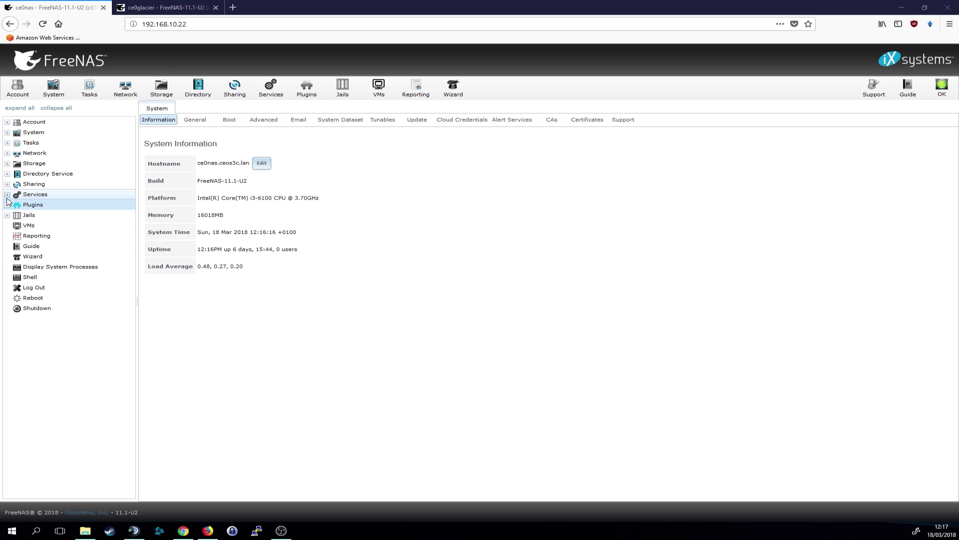
click(7, 194)
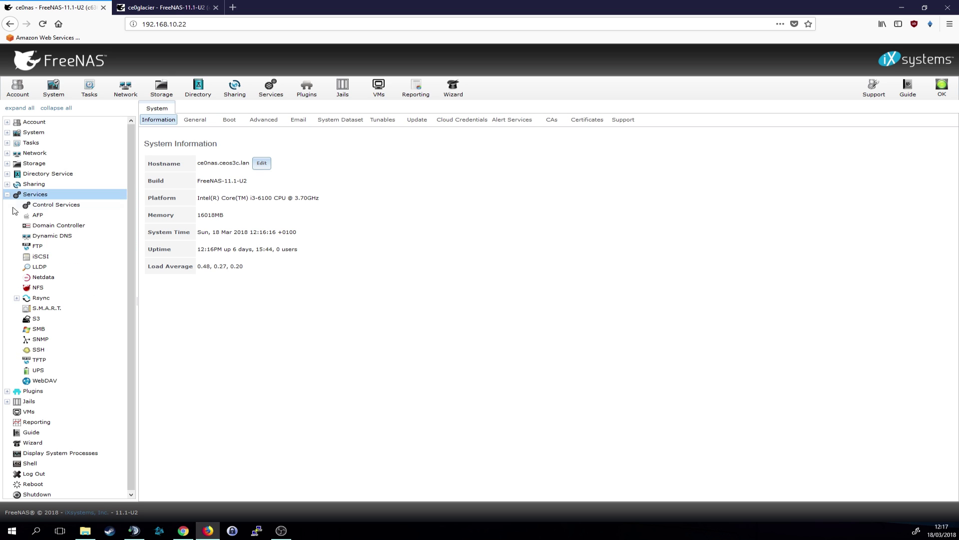
click(41, 298)
click(17, 298)
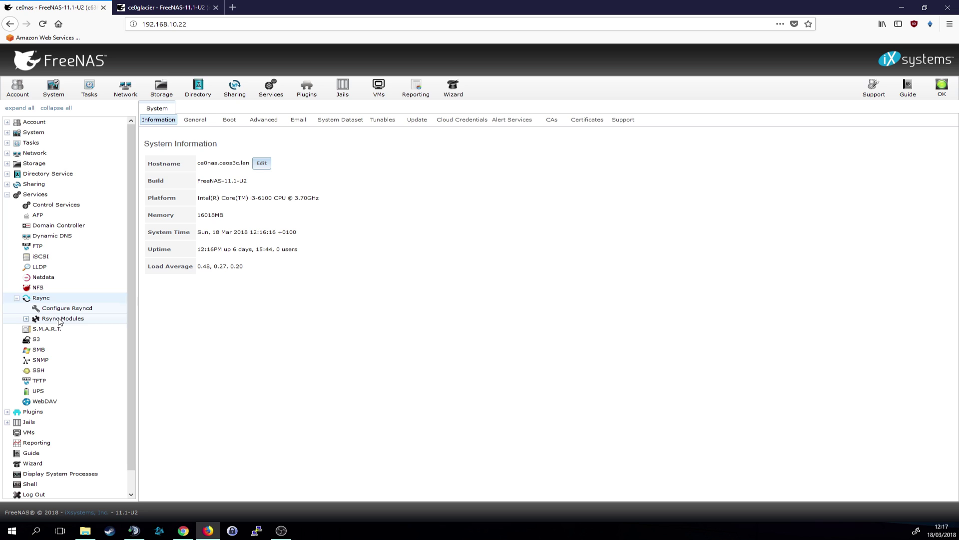
click(74, 321)
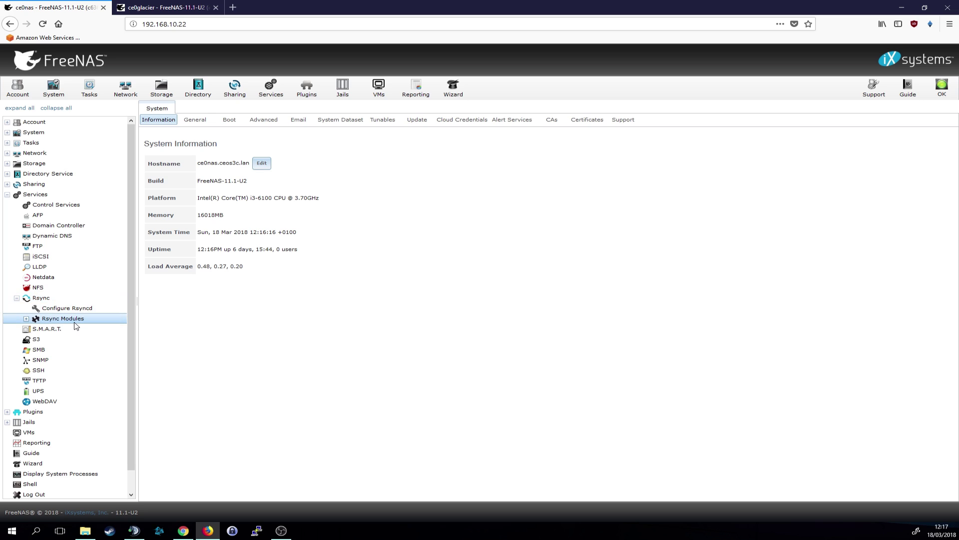
click(26, 319)
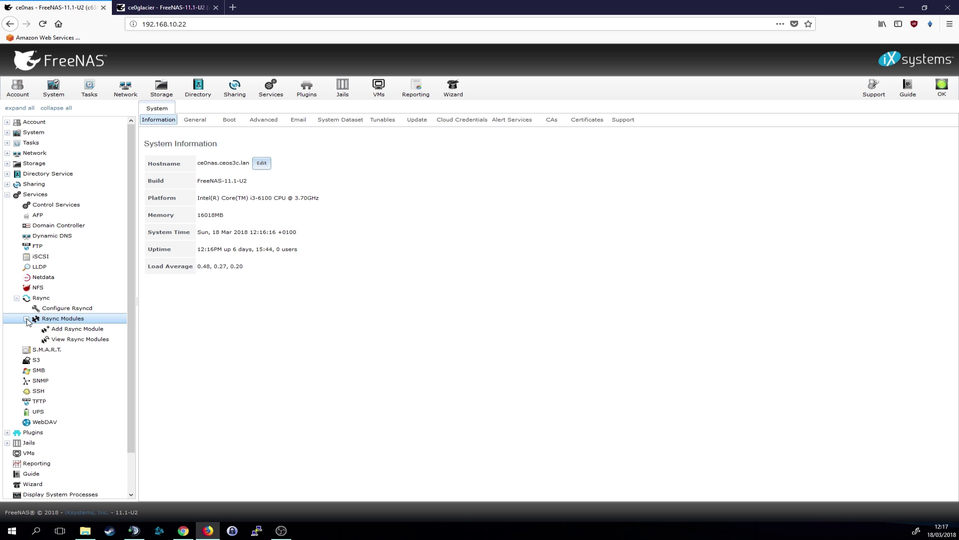
click(75, 329)
Step: Name the module Sync and set its path to /mnt/Andromeda/photography-share
click(459, 187)
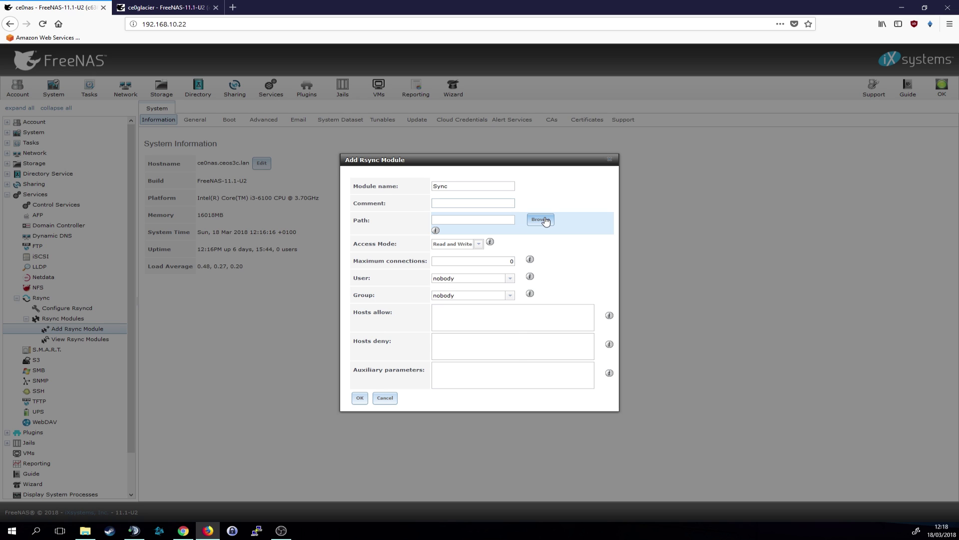
click(546, 222)
click(439, 204)
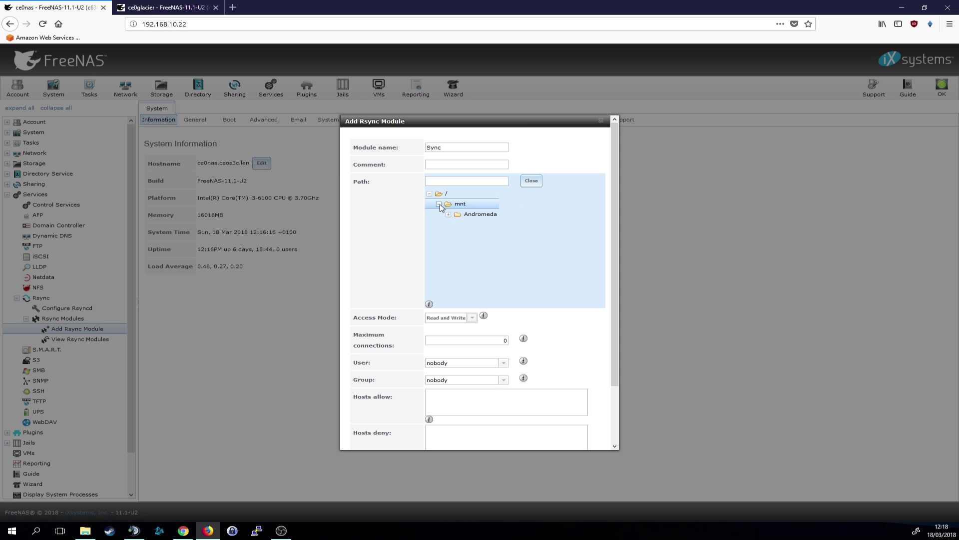
click(449, 215)
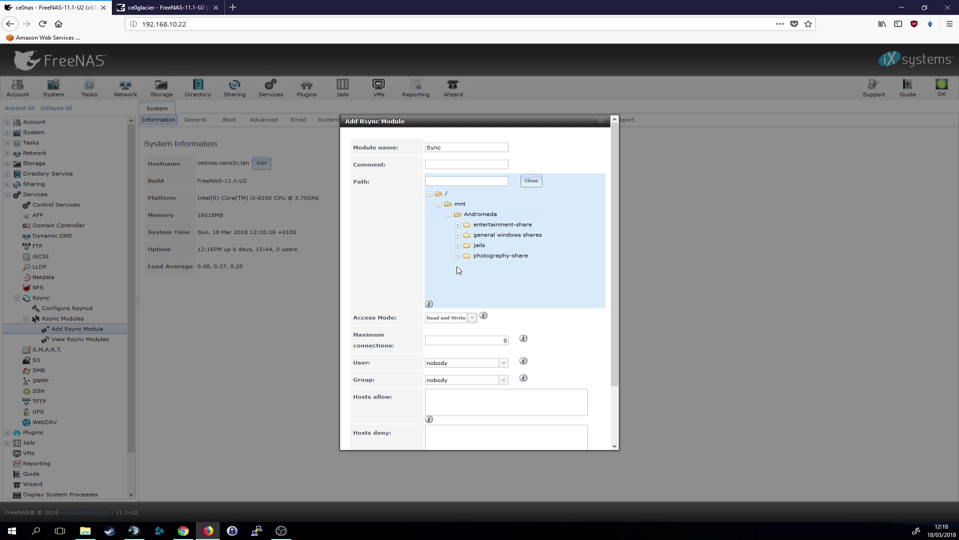
click(472, 256)
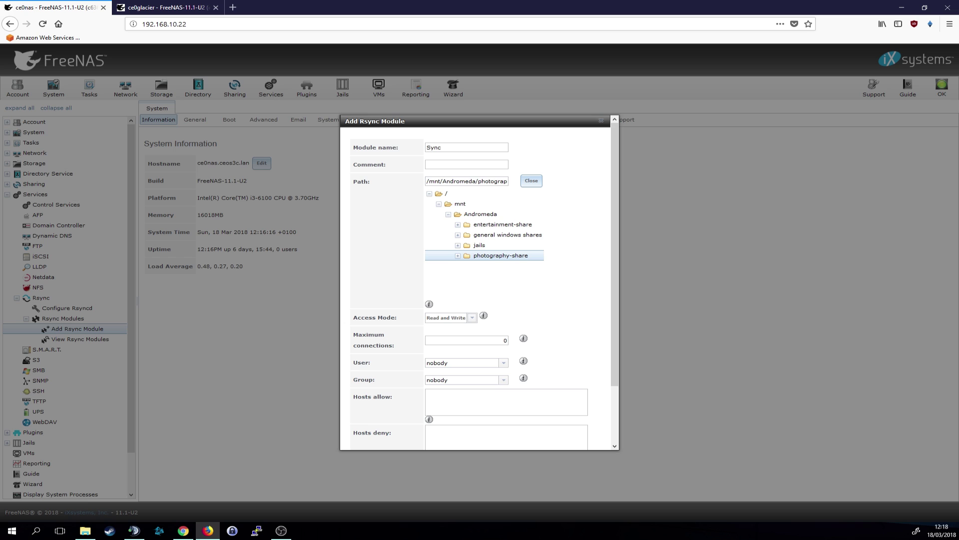
scroll(559, 261, down, 3)
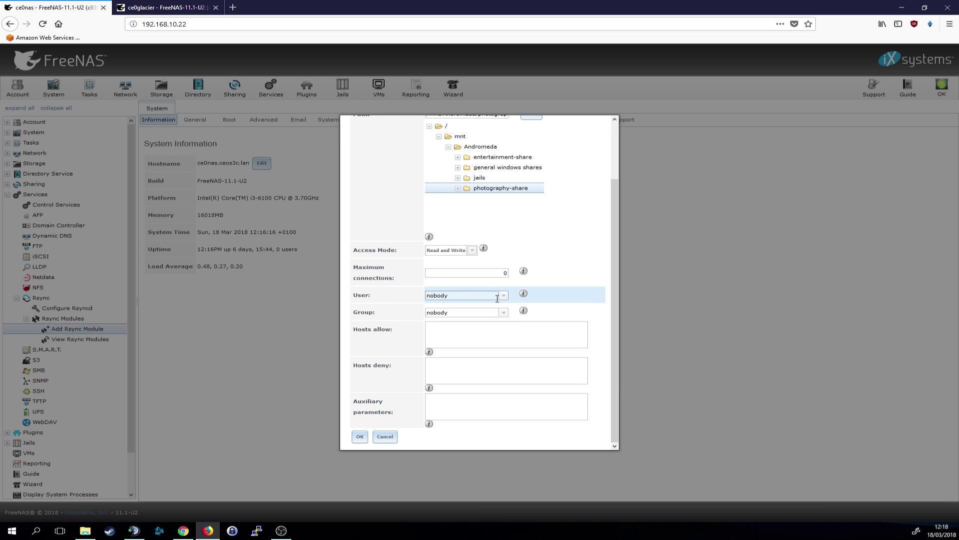
Step: Set the module's user to root and group to wheel, then save it
click(472, 297)
double_click(472, 296)
text(root)
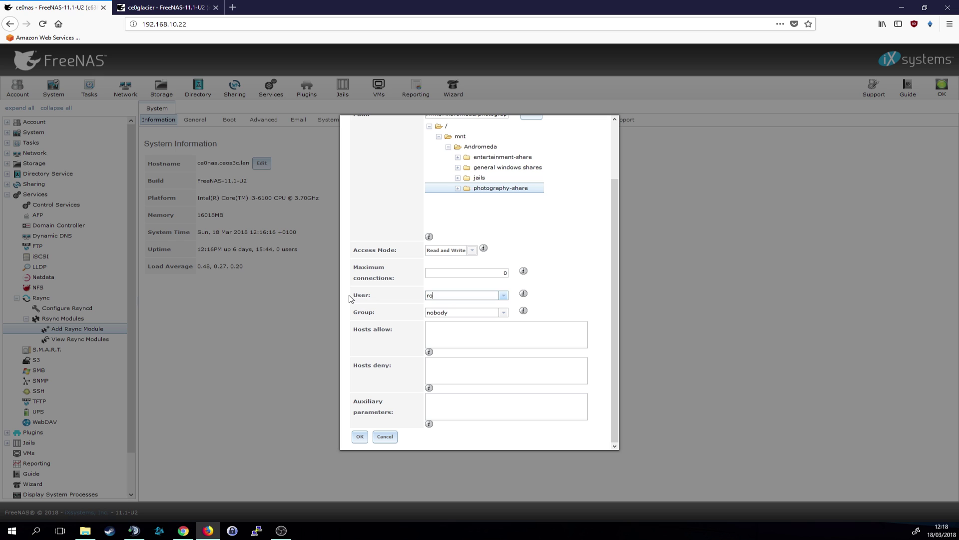
click(432, 311)
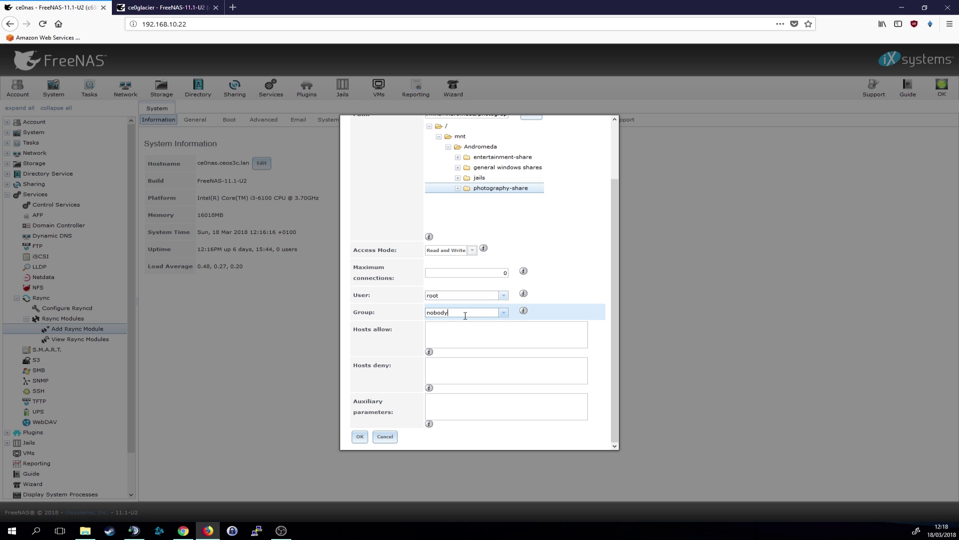
double_click(465, 313)
text(wh)
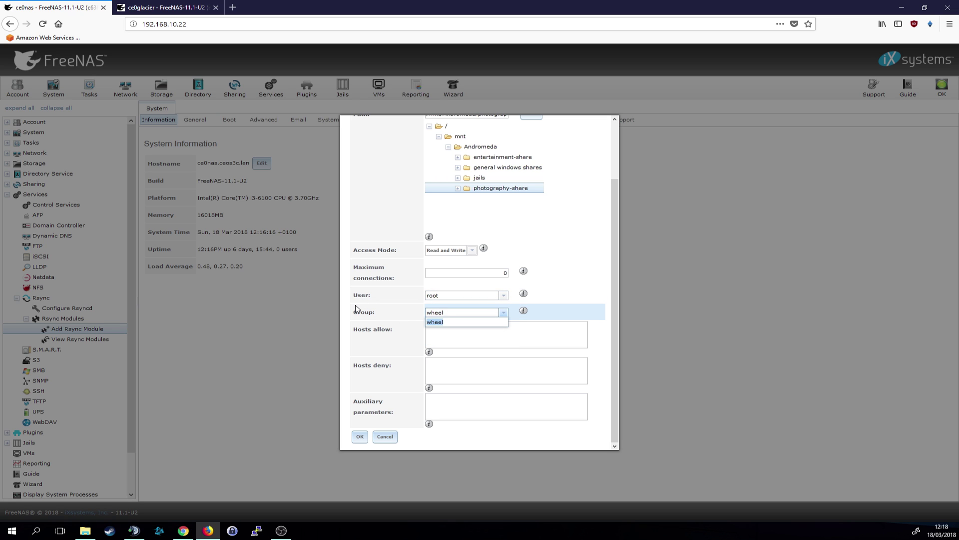
text(eel)
click(451, 323)
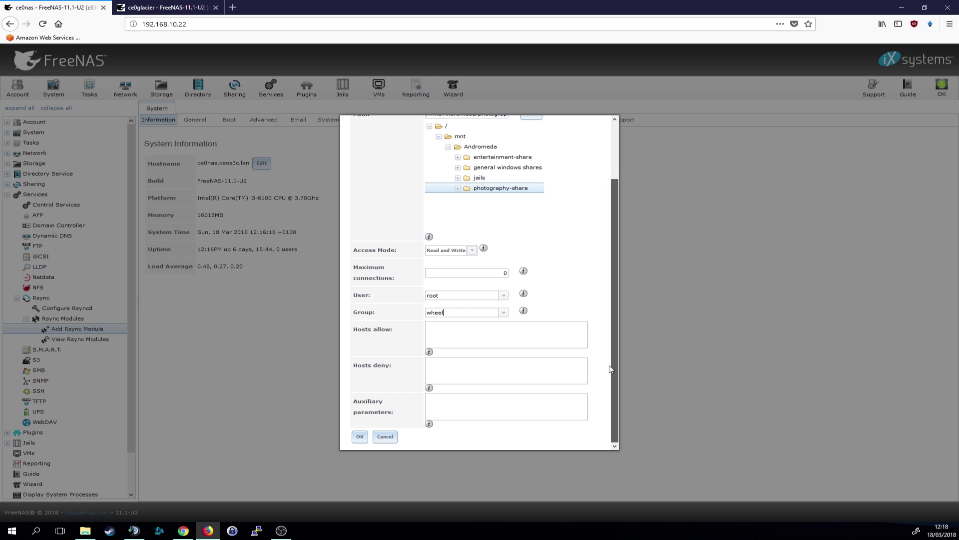
click(359, 436)
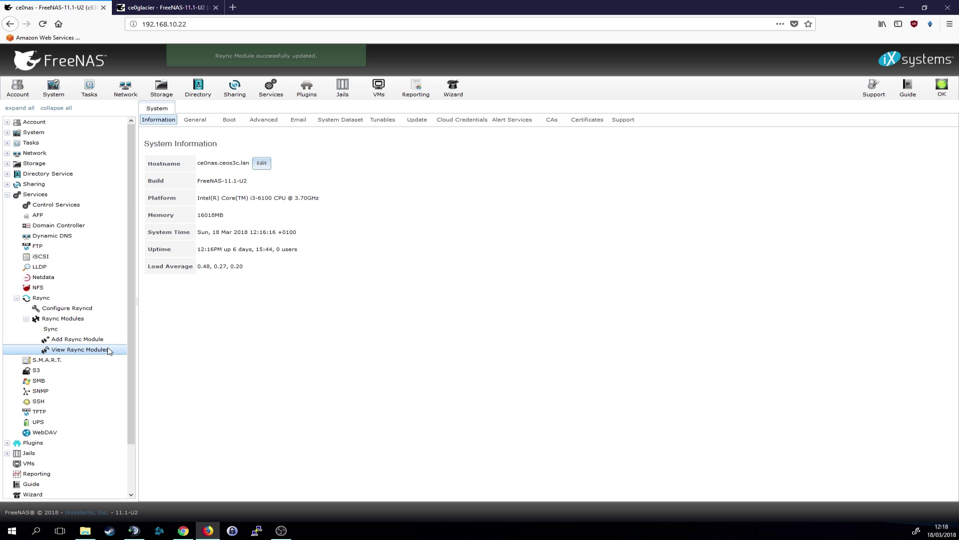
Step: Confirm Sync is in the rsync modules list, then expand Tasks > Rsync Tasks
click(108, 351)
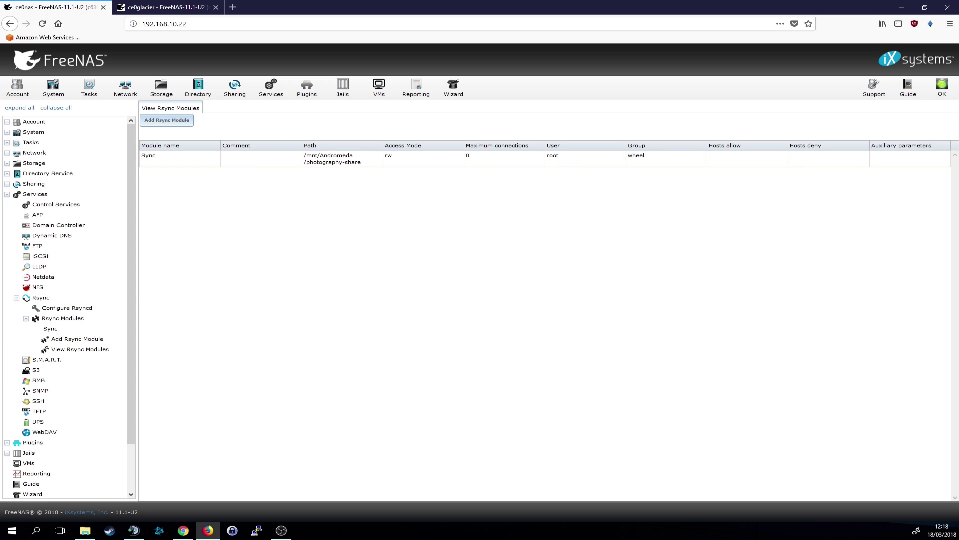
click(7, 194)
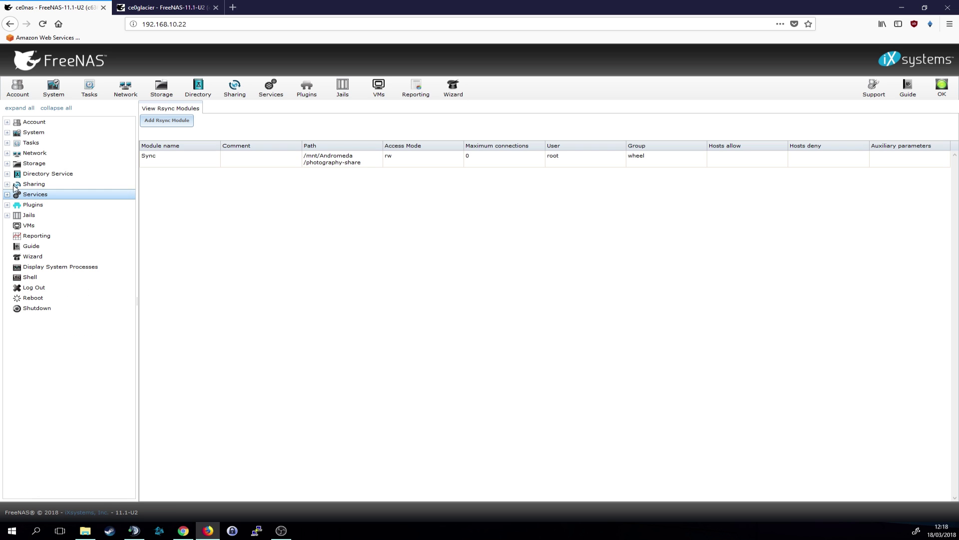
click(8, 143)
click(49, 183)
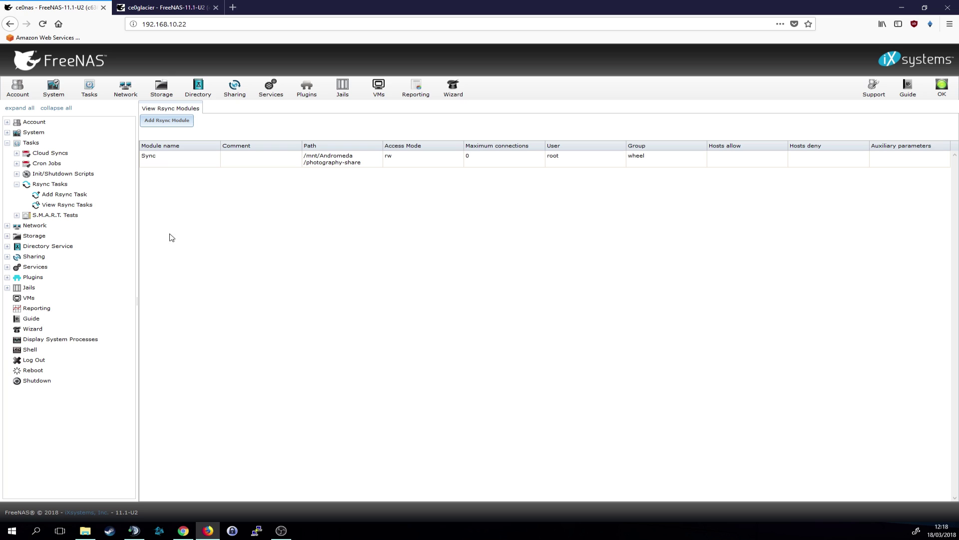
Step: Start a new rsync task with the photography-share folder as its source path
click(64, 195)
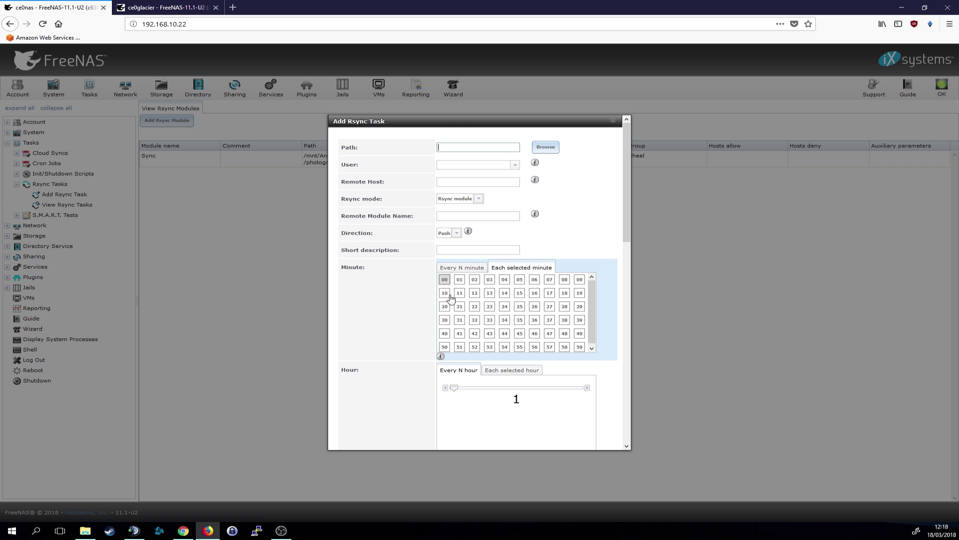
key(Tab)
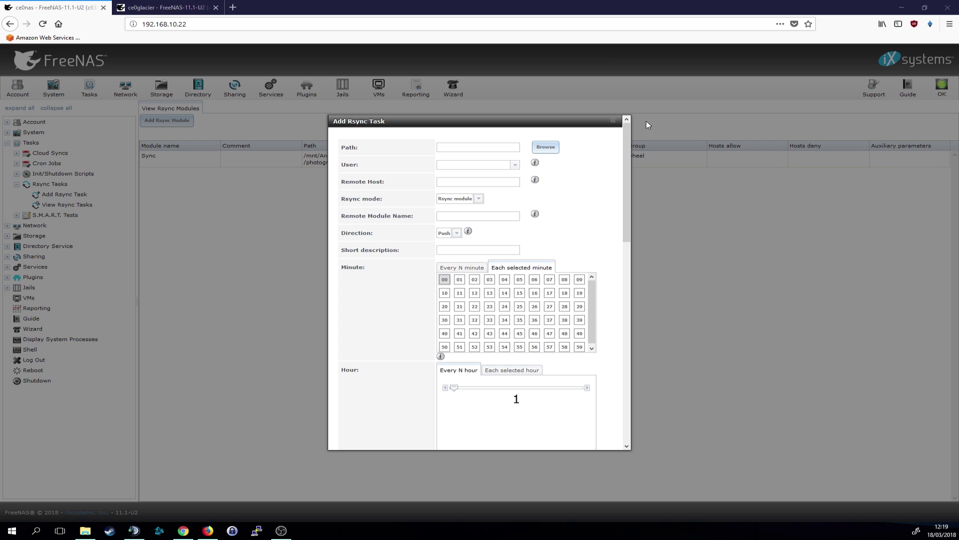
click(556, 146)
click(452, 170)
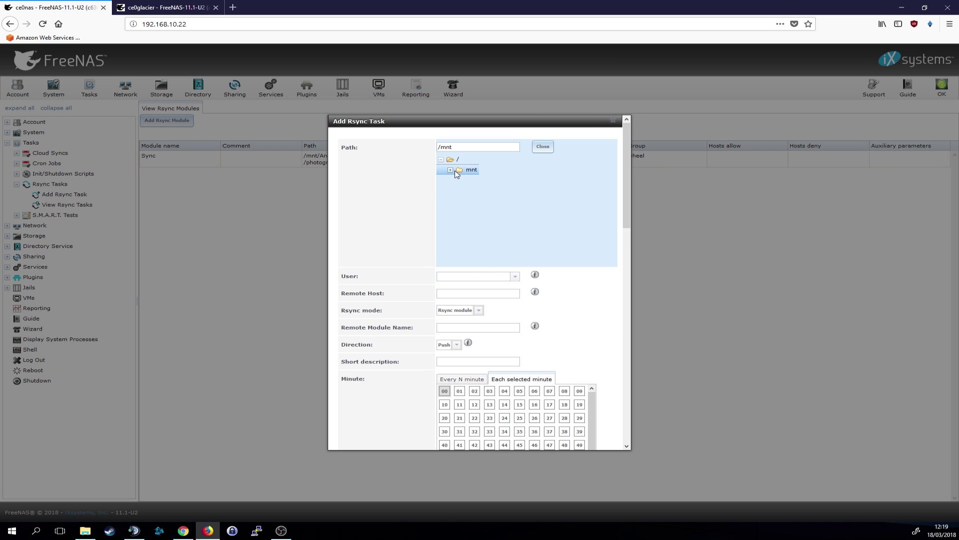
click(460, 183)
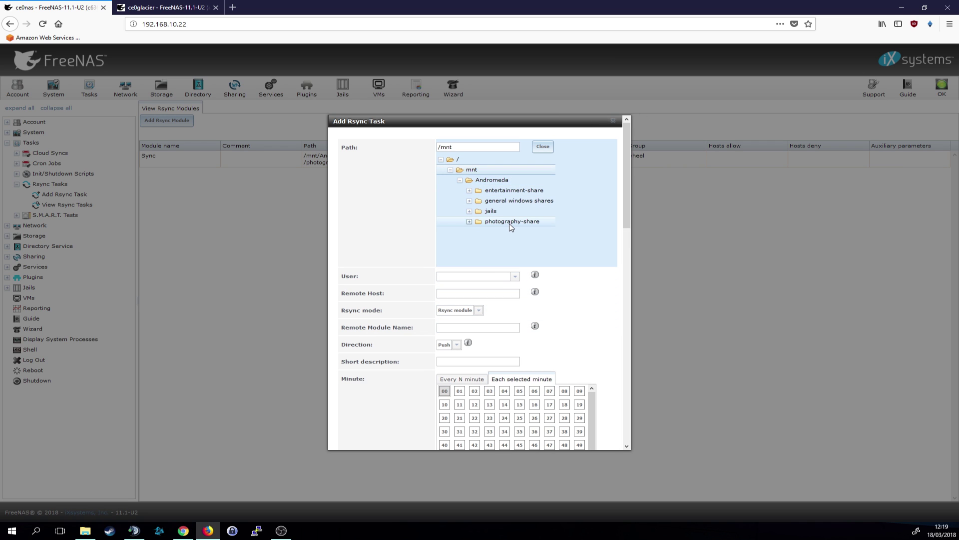
click(511, 223)
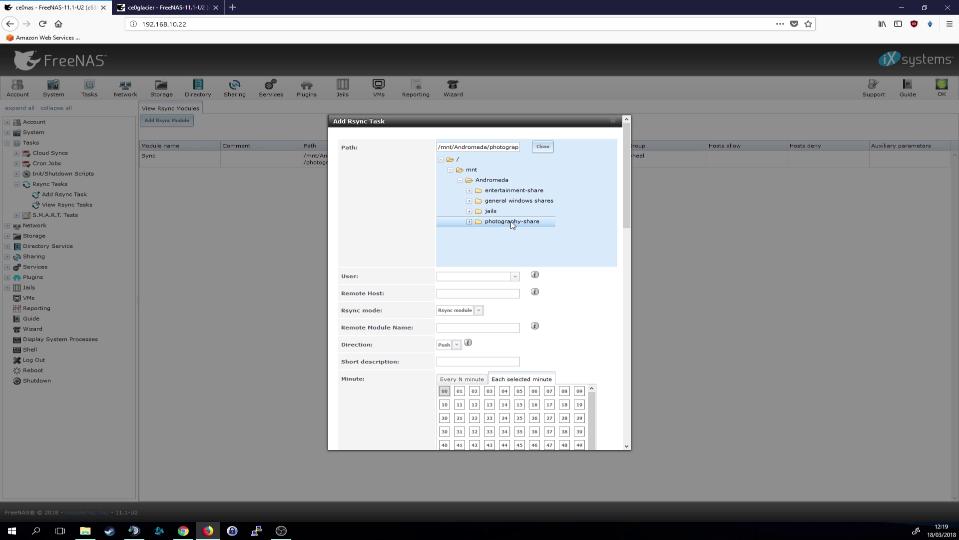
Step: Set the task user to root and the remote host to the backup NAS, 192.168.20.22
click(495, 278)
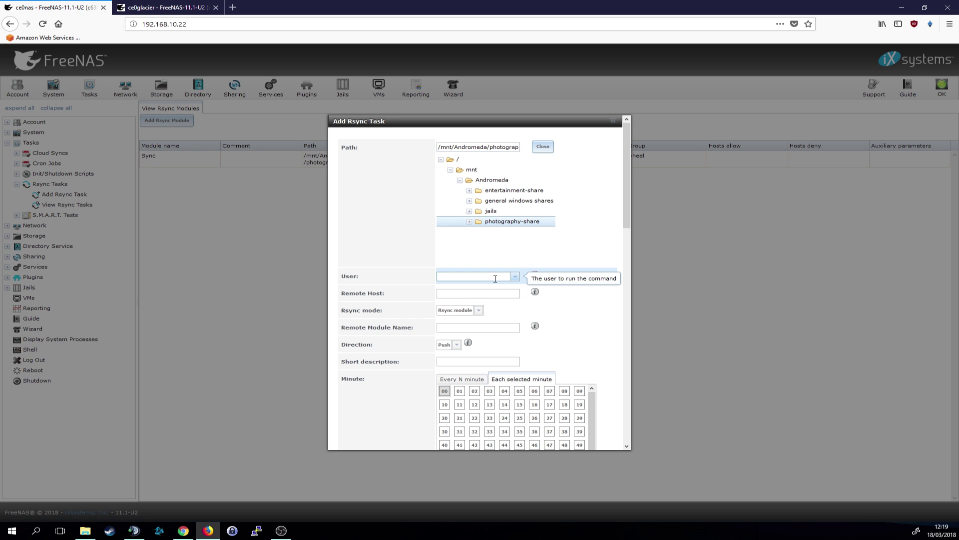
text(root)
click(450, 284)
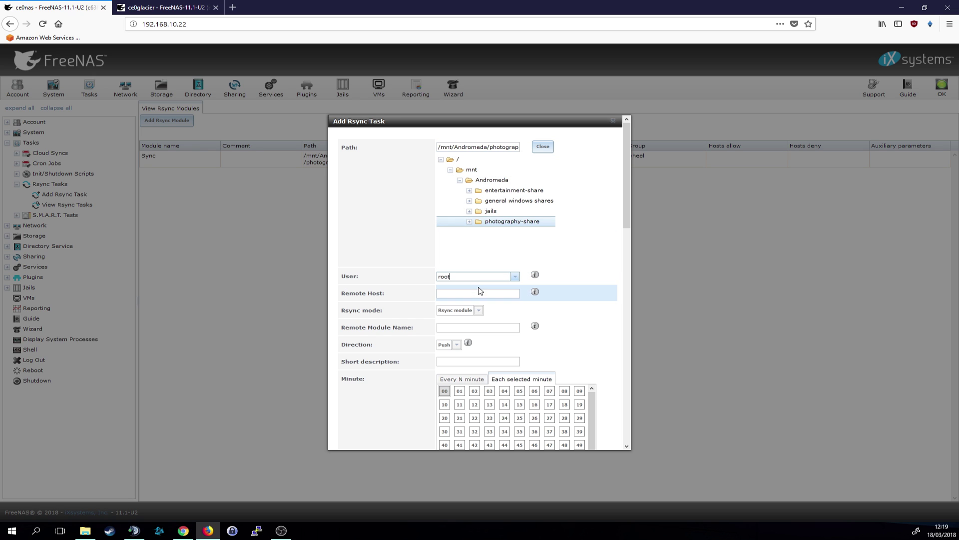
click(474, 291)
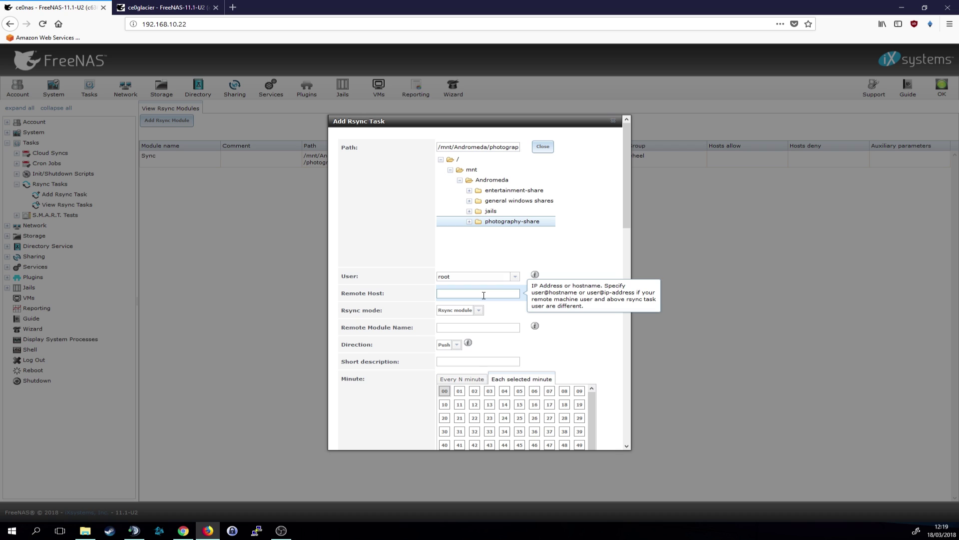
text(192)
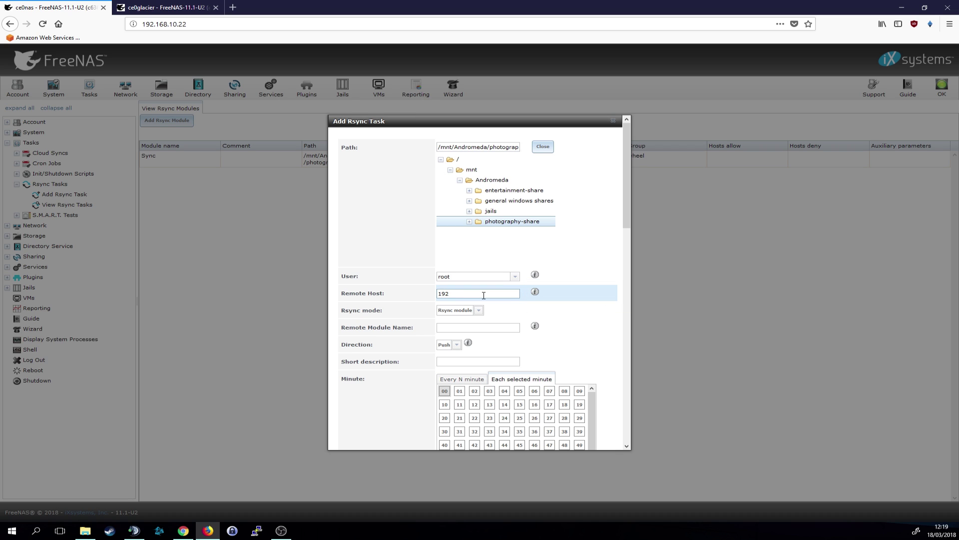
click(201, 5)
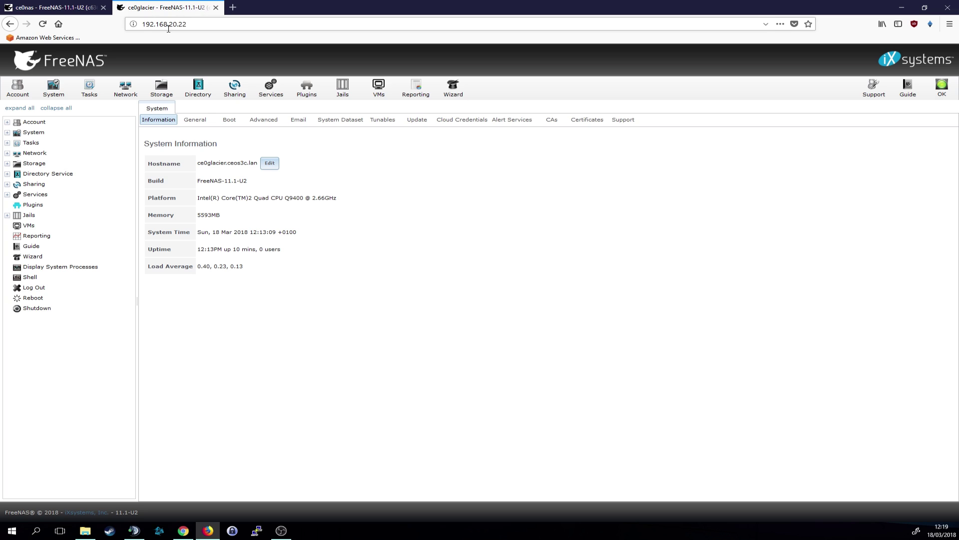
drag(169, 28, 115, 31)
key(ctrl+c)
click(54, 7)
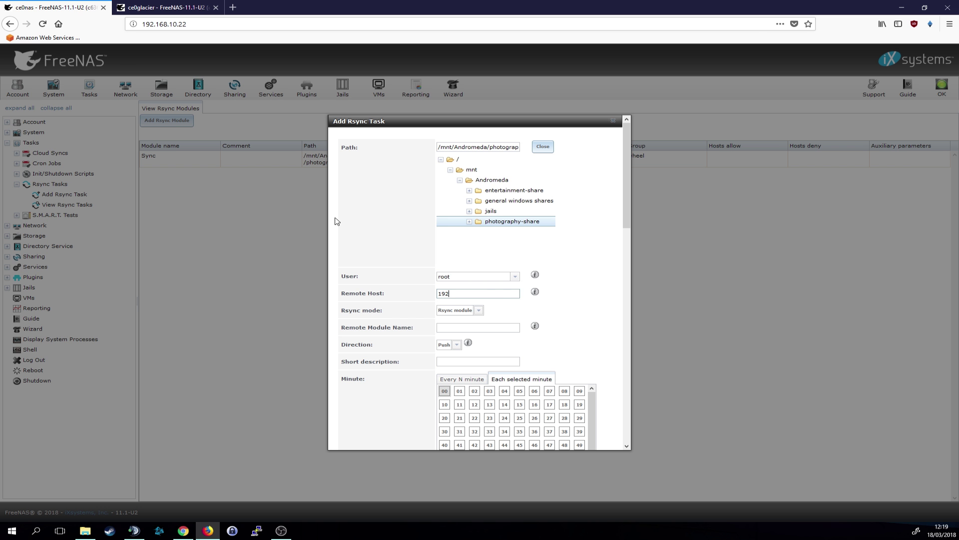
key(ctrl+a)
key(ctrl+v)
drag(458, 296, 417, 294)
key(BackSpace)
Step: Keep Rsync module mode and enter Sync as the remote module name
click(477, 311)
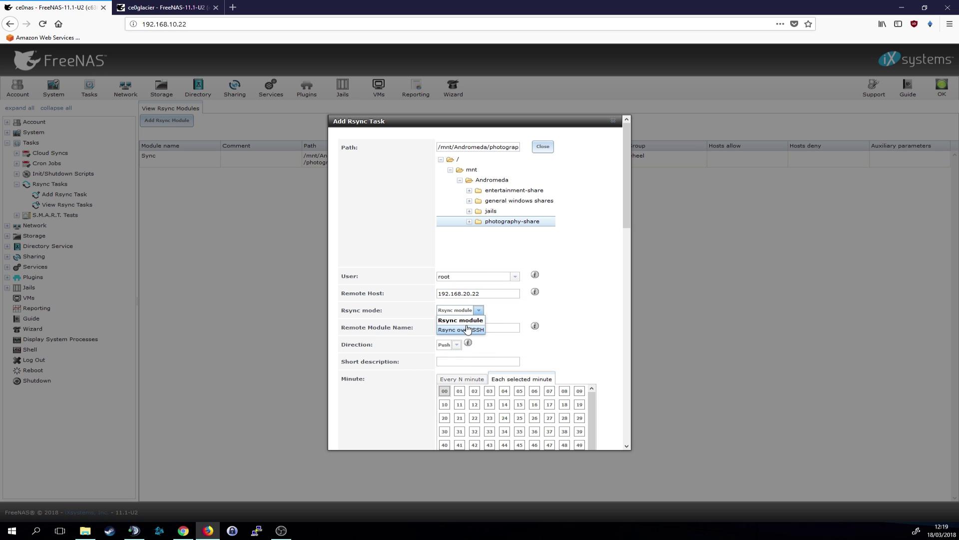
click(467, 320)
click(479, 311)
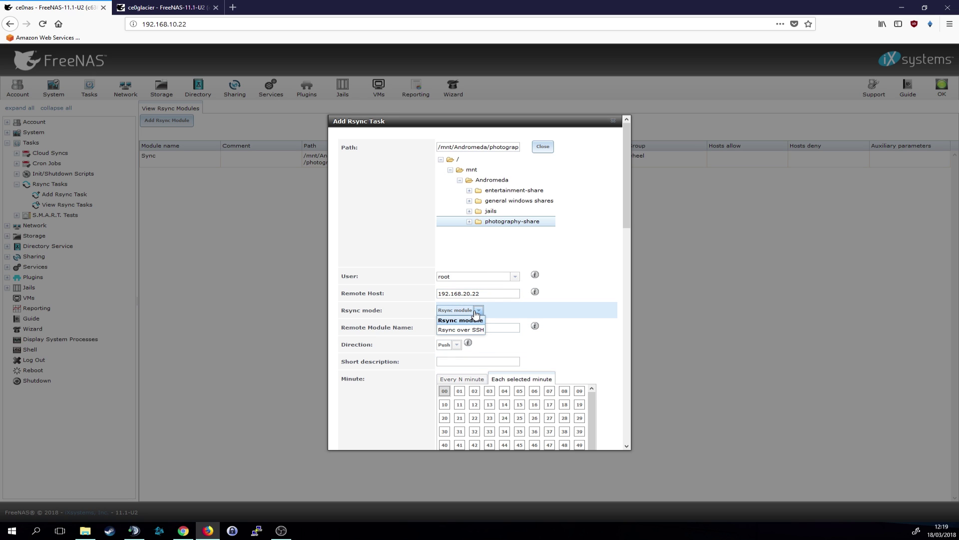
click(479, 311)
click(478, 312)
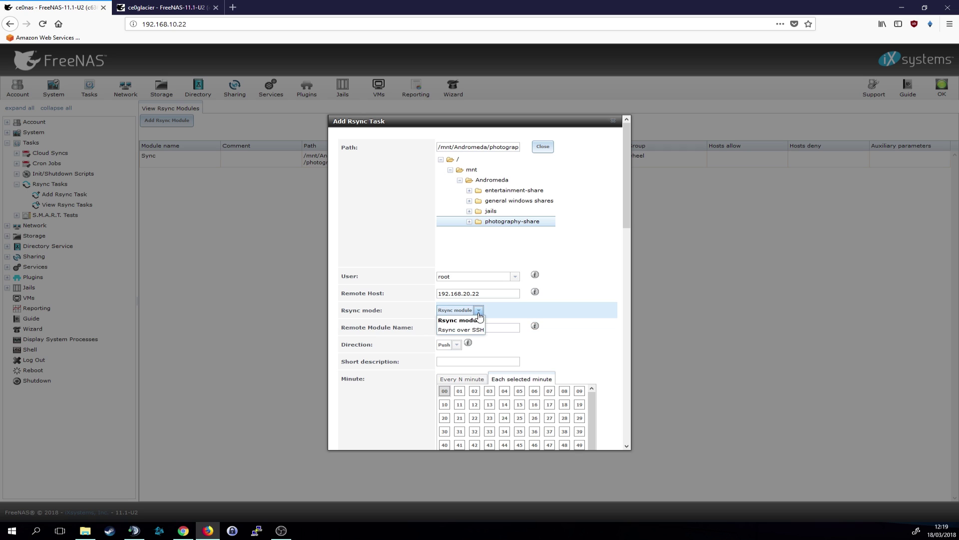
click(457, 321)
click(454, 326)
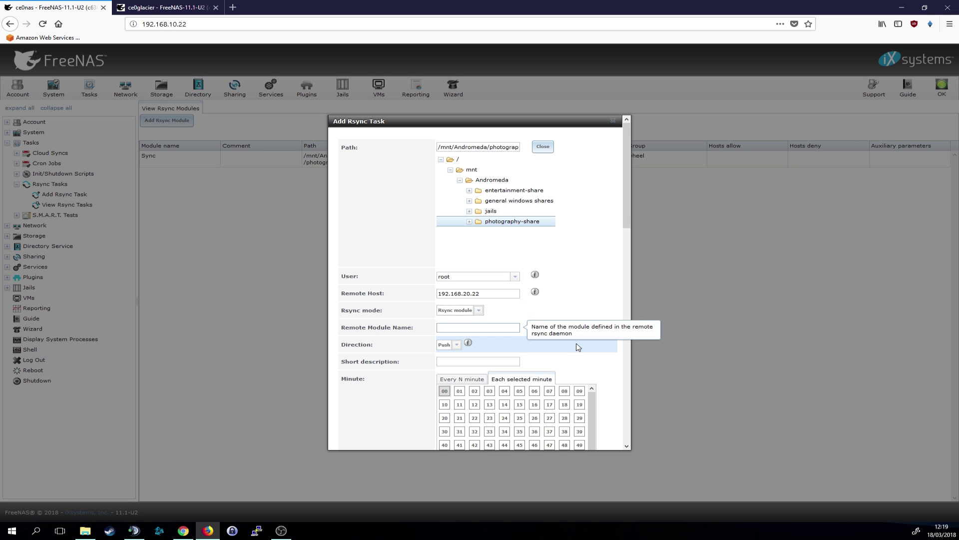
scroll(578, 347, down, 1)
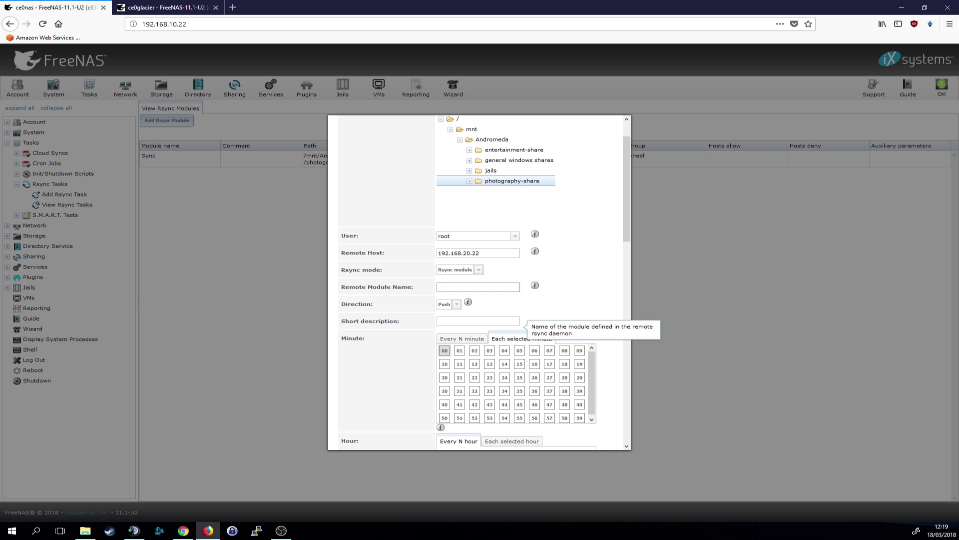
click(460, 320)
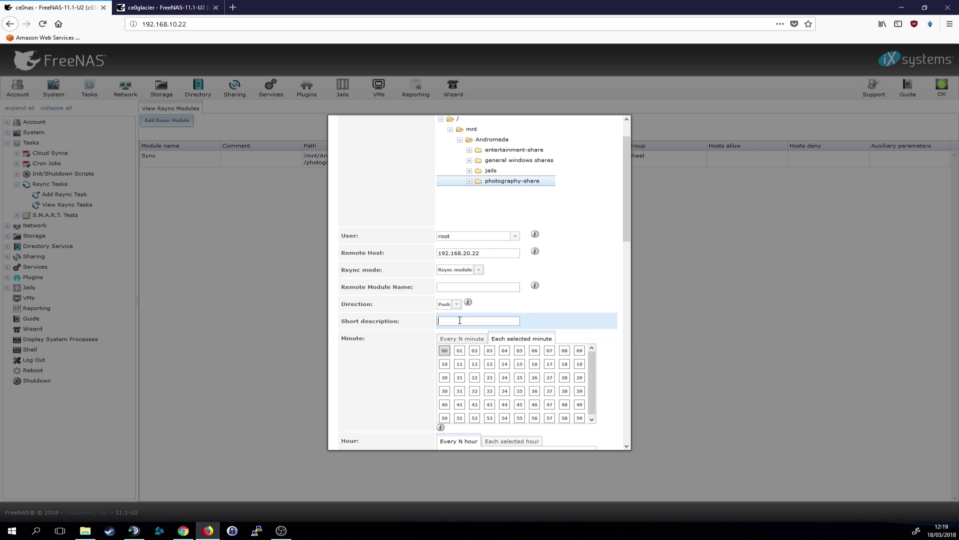
click(452, 288)
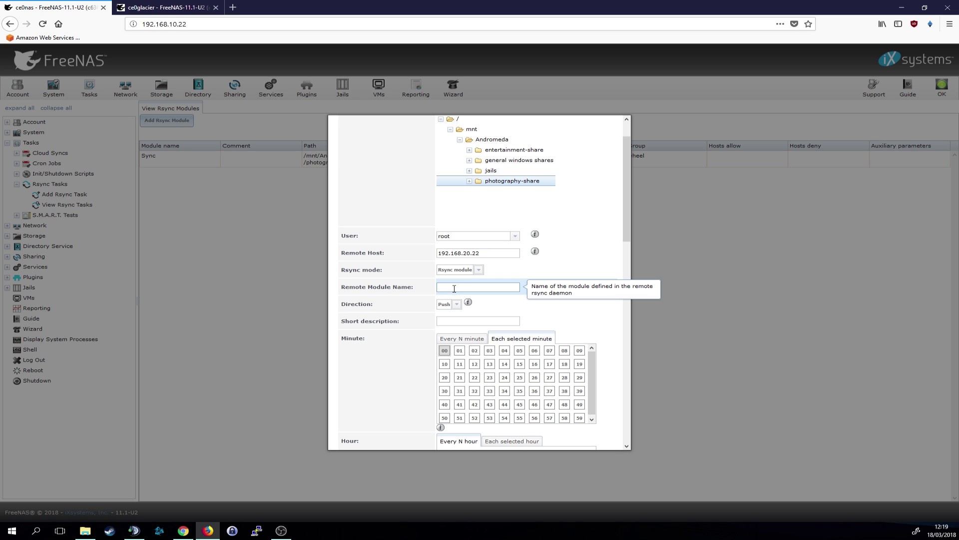
text(Sync)
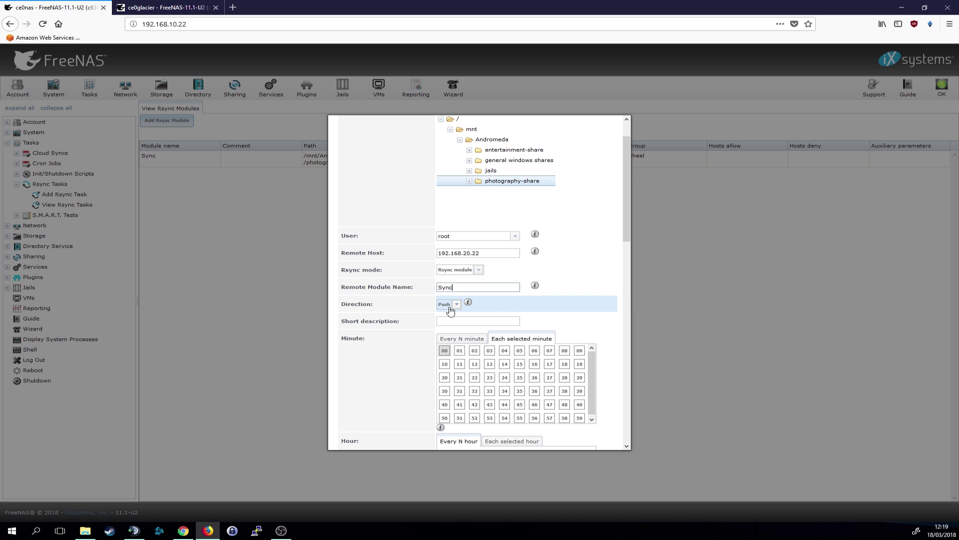
Step: Leave the sync direction set to Push
click(449, 306)
click(450, 312)
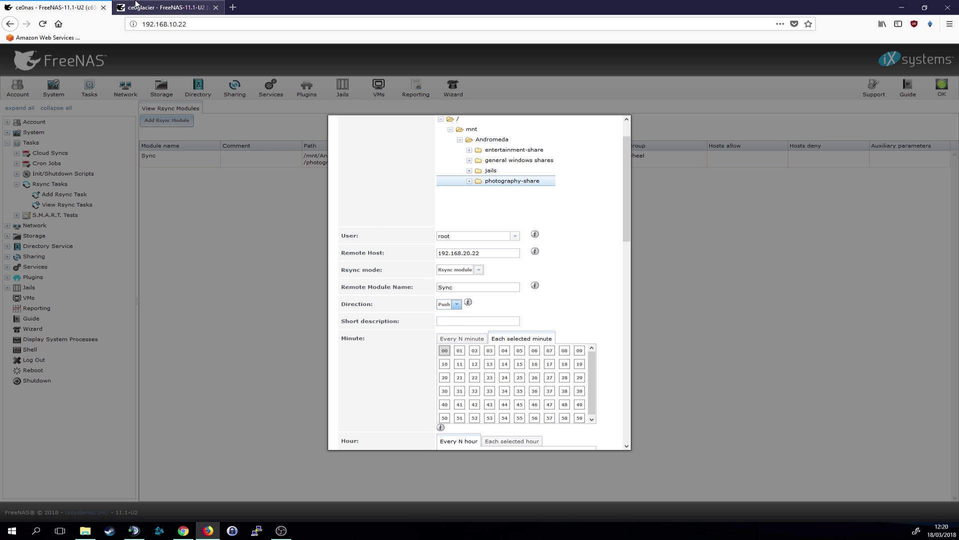
click(448, 303)
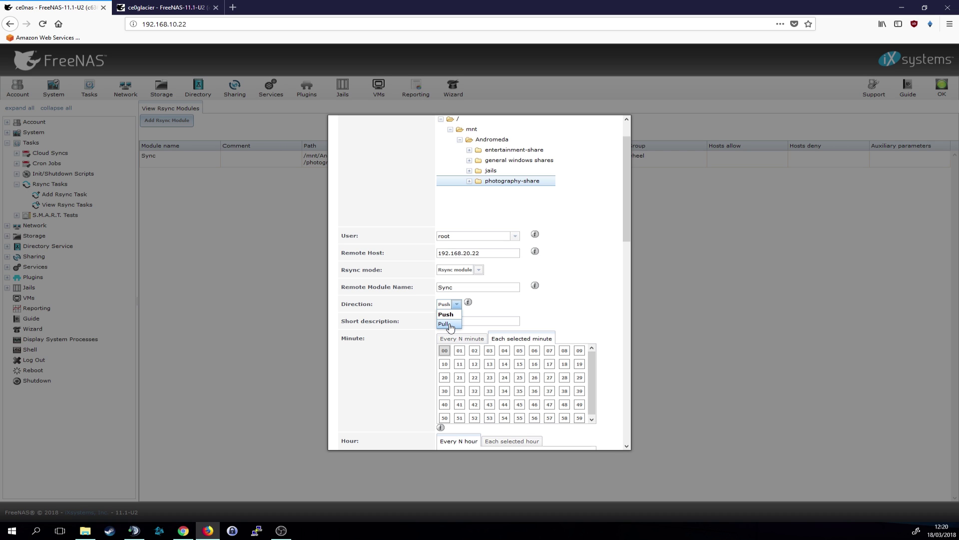
click(538, 329)
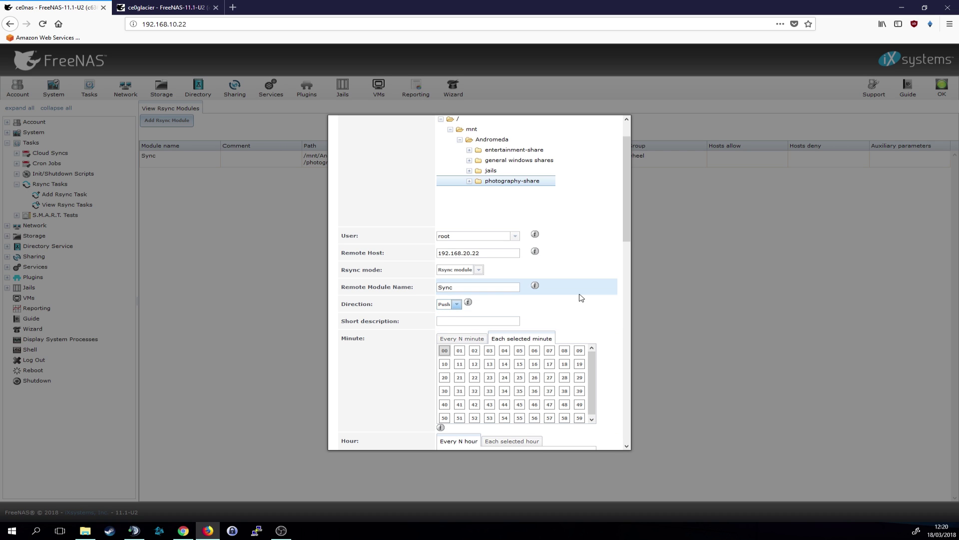
Step: Schedule the task every 30 minutes, after checking the backup NAS's system information
scroll(590, 290, down, 3)
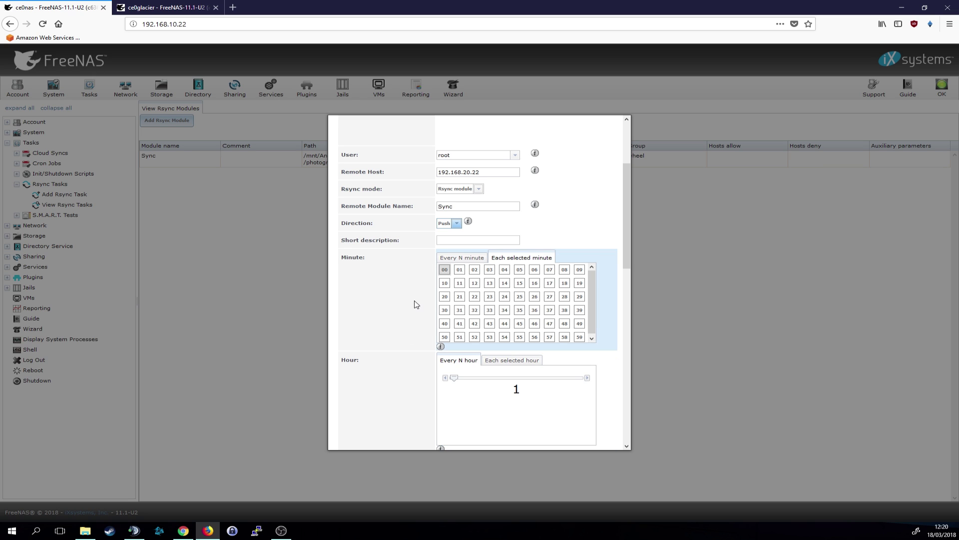
click(464, 259)
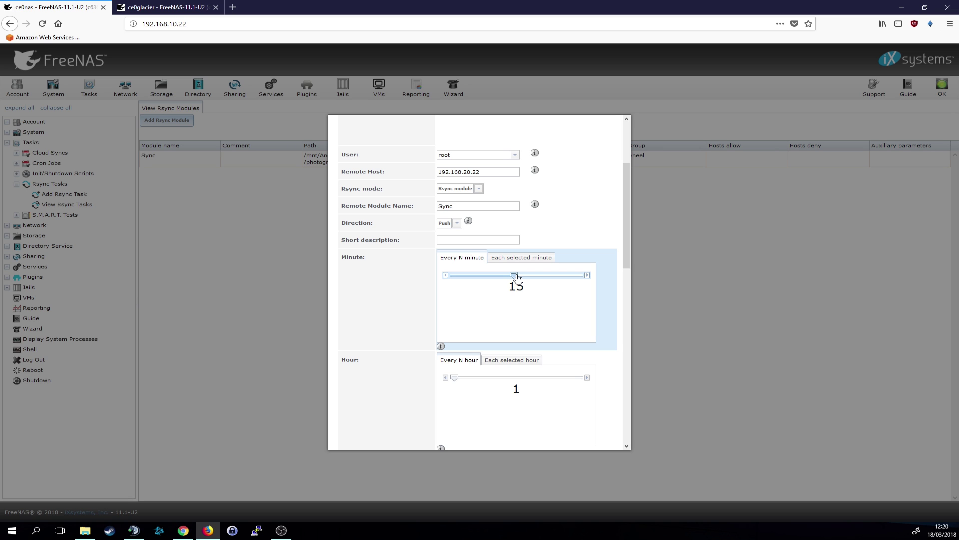
drag(518, 278, 589, 280)
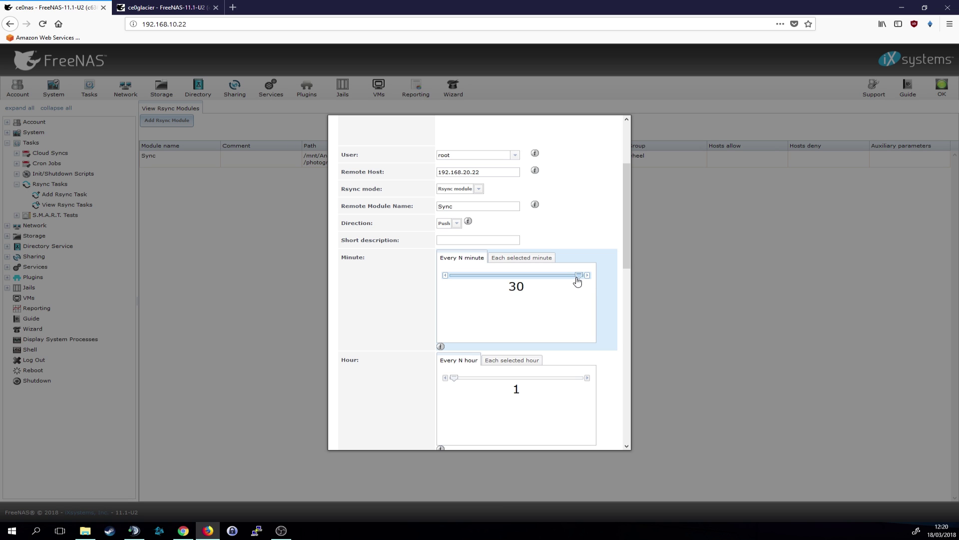
scroll(572, 317, down, 2)
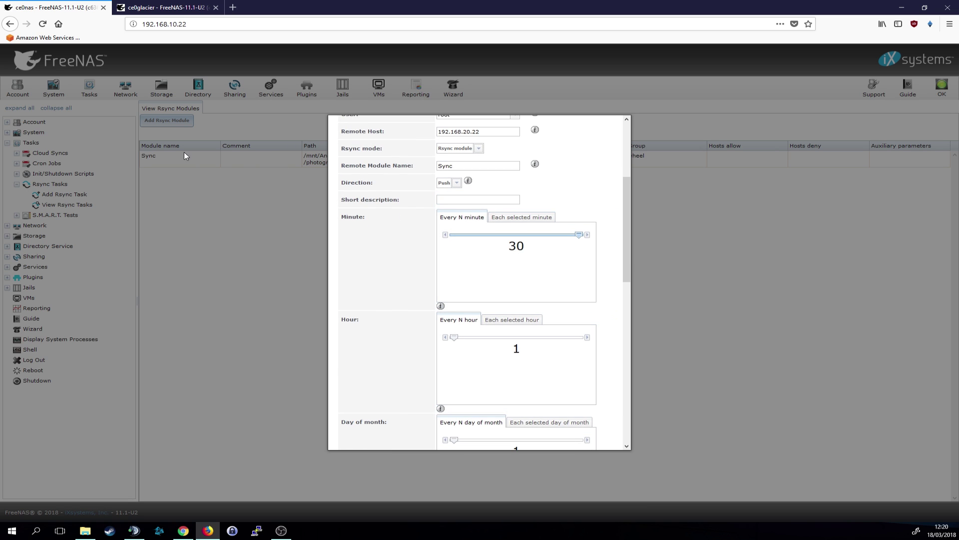
click(146, 12)
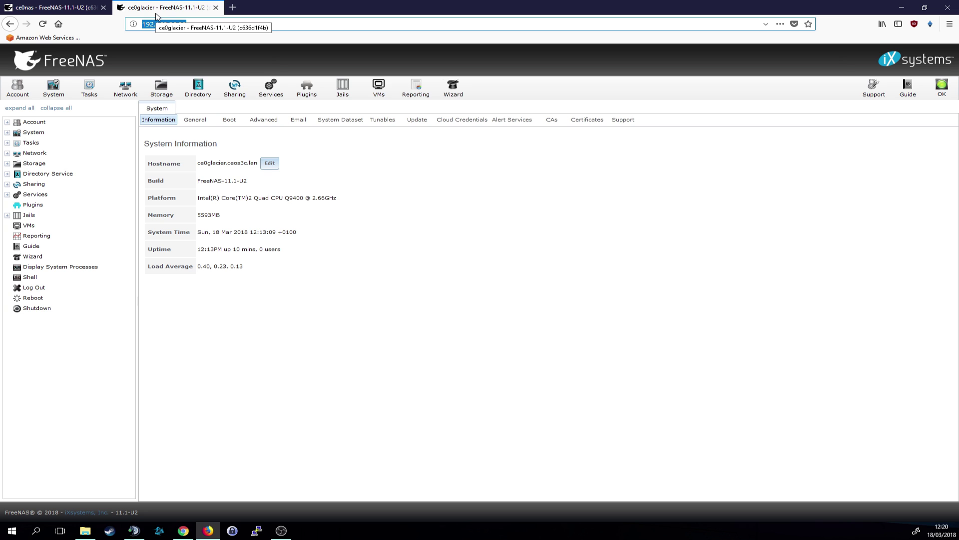
click(28, 8)
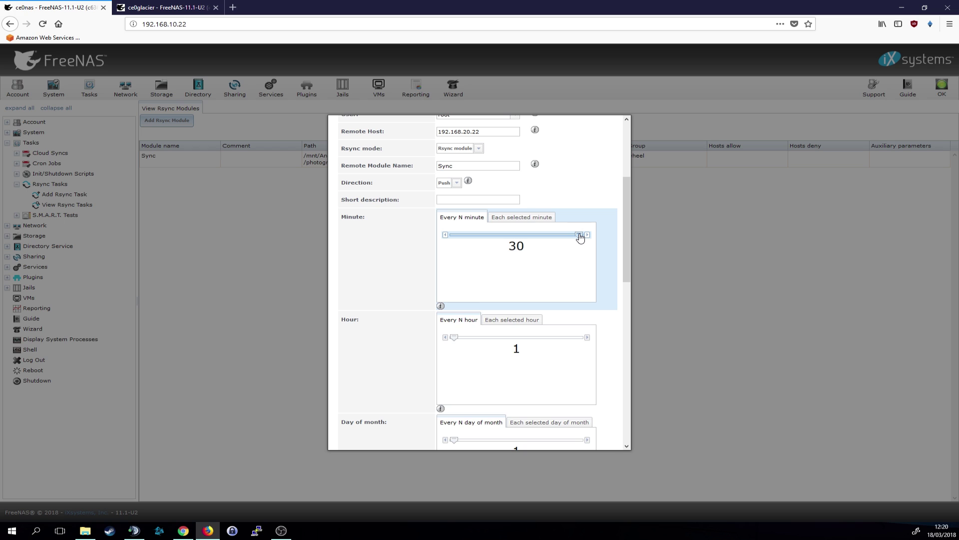
Step: Keep the task running every day of the month instead of selected days, and save it
drag(627, 237, 624, 279)
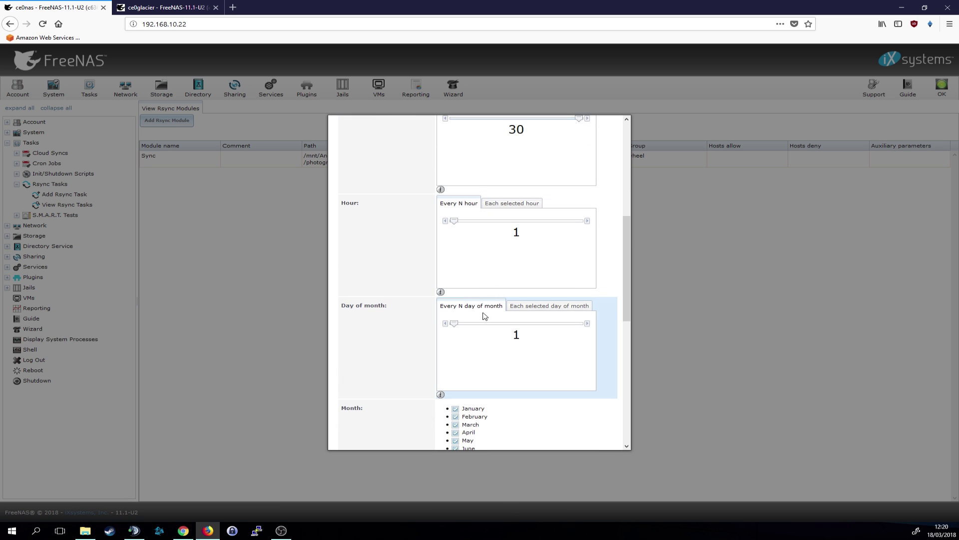
click(532, 306)
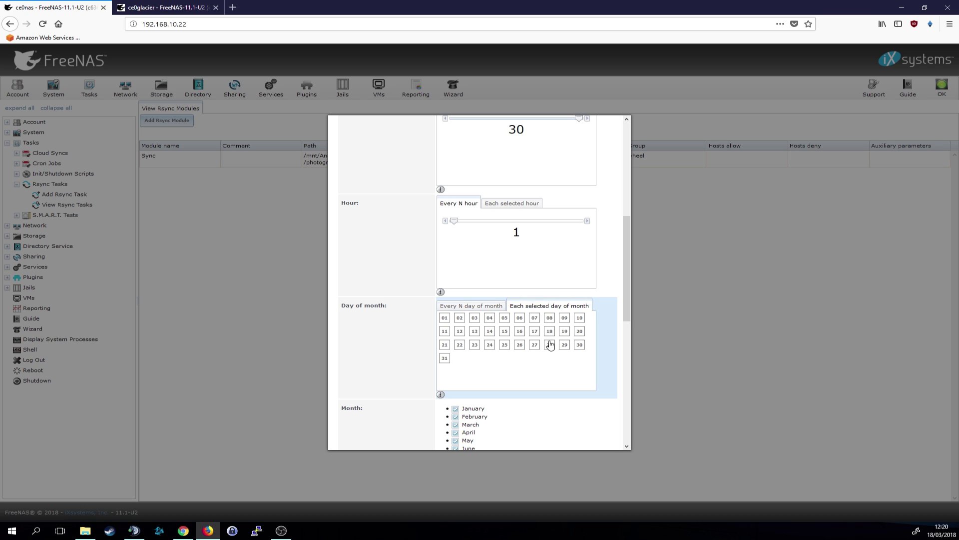
click(444, 318)
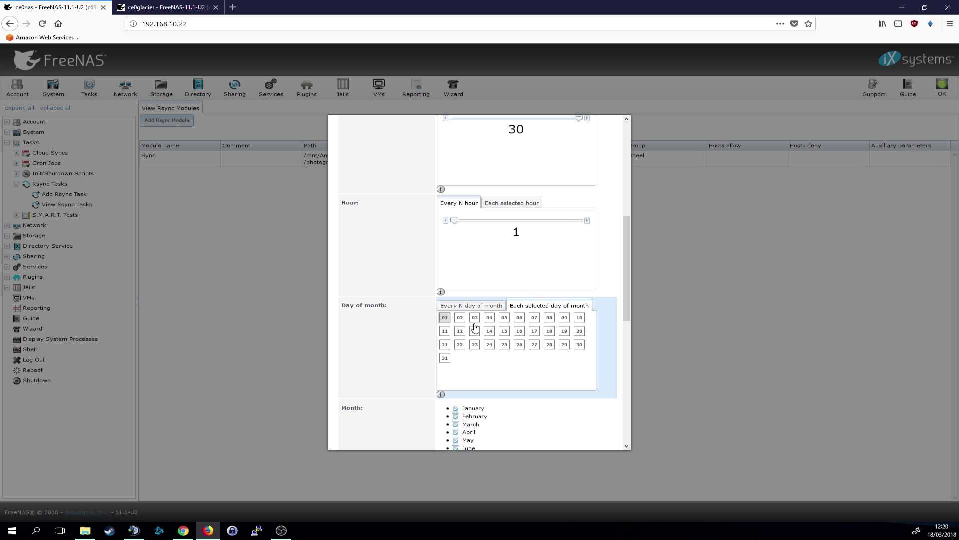
click(444, 358)
click(444, 358)
click(444, 318)
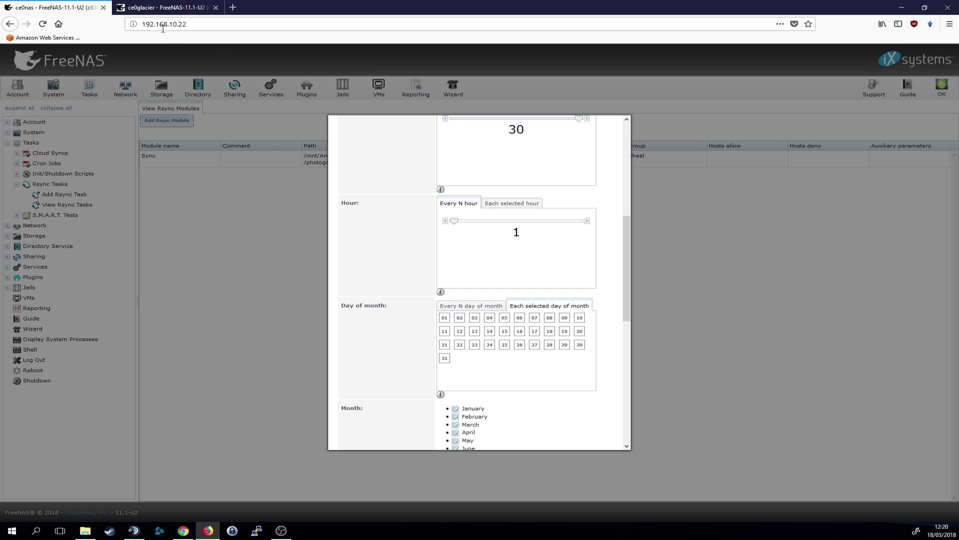
click(452, 306)
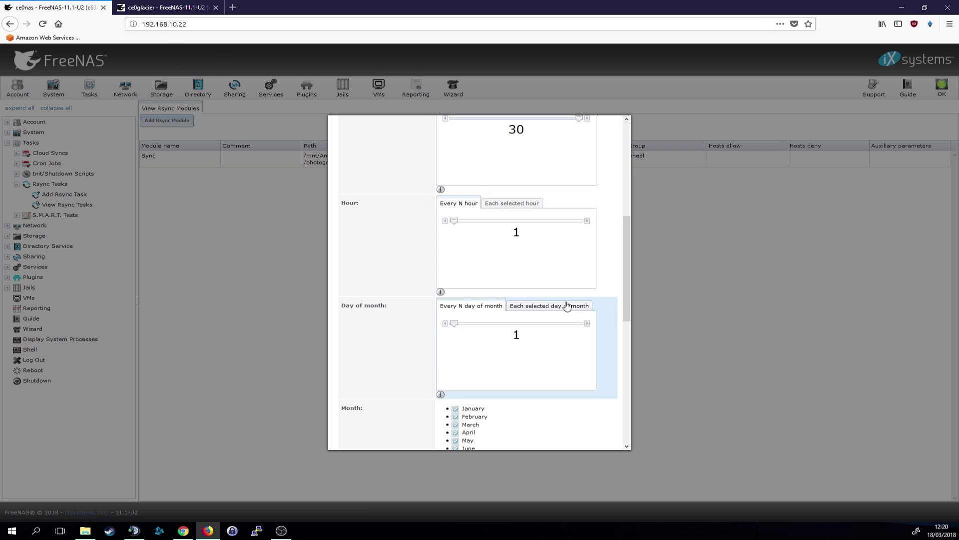
mouse_move(626, 288)
mouse_down()
mouse_move(623, 210)
mouse_move(629, 300)
mouse_up()
scroll(582, 279, down, 7)
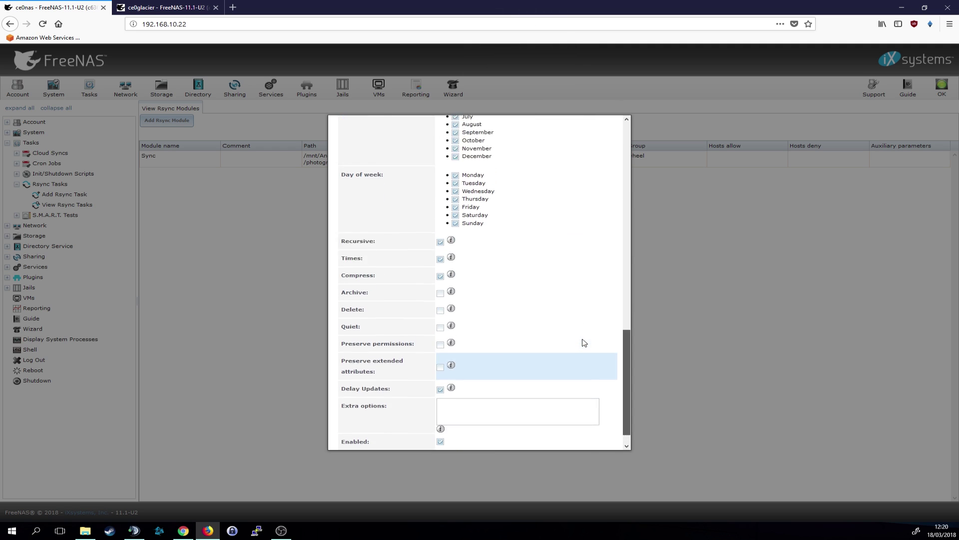
scroll(535, 306, up, 4)
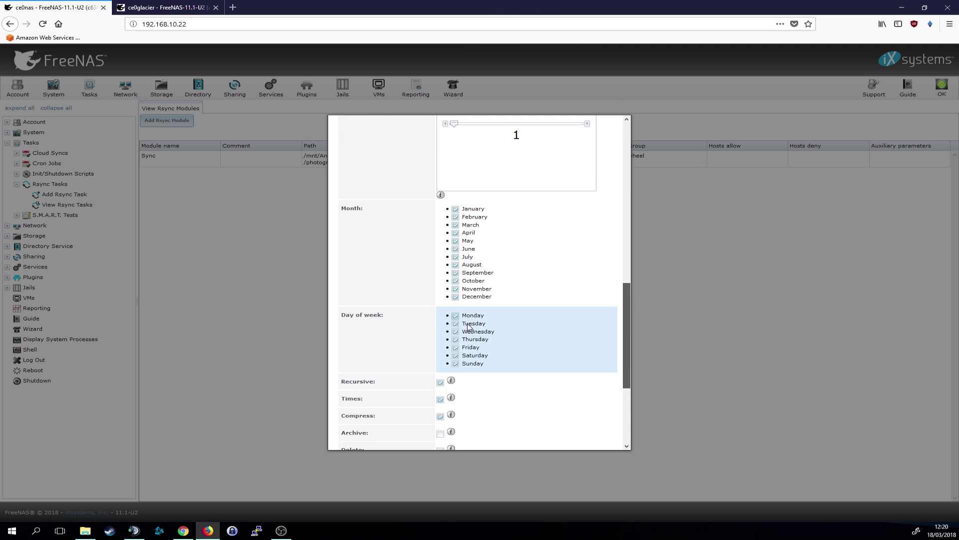
scroll(498, 364, down, 3)
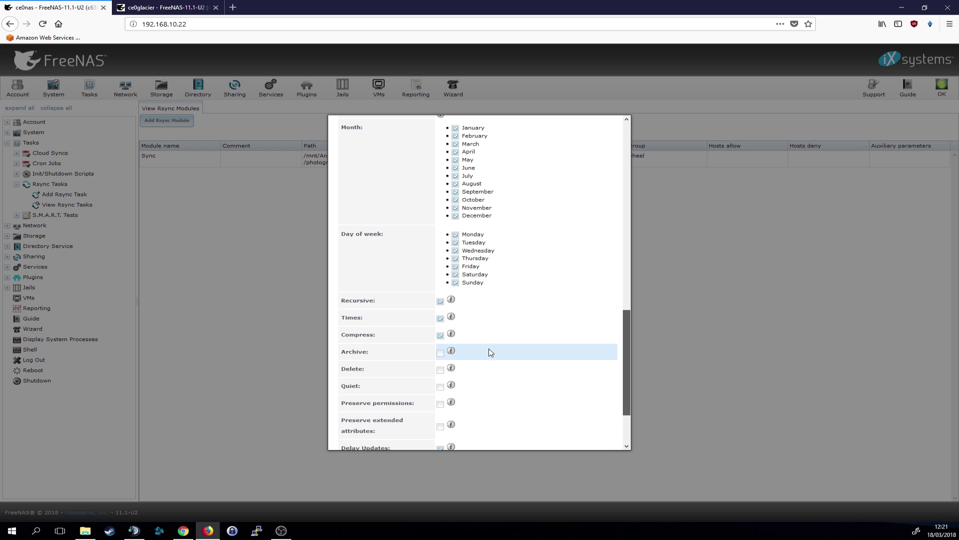
scroll(492, 353, down, 3)
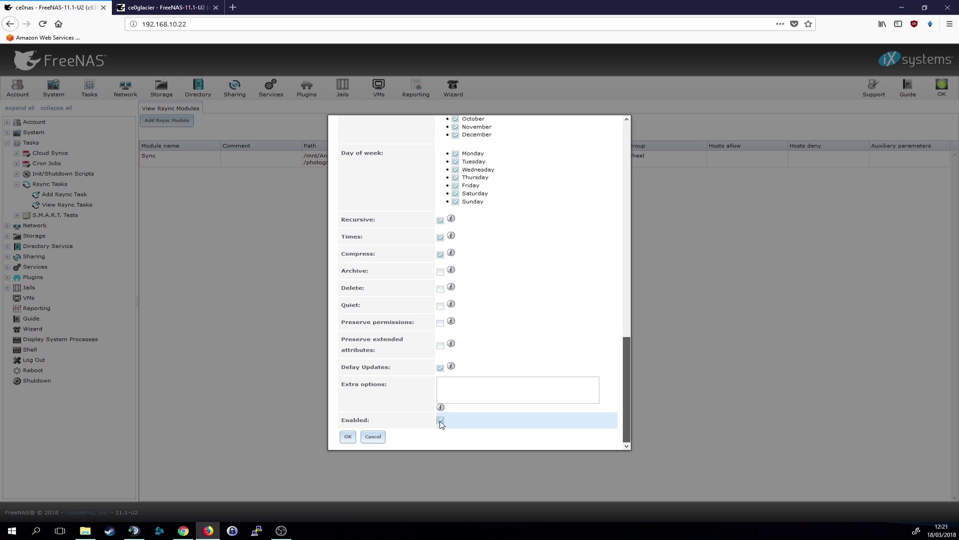
click(348, 437)
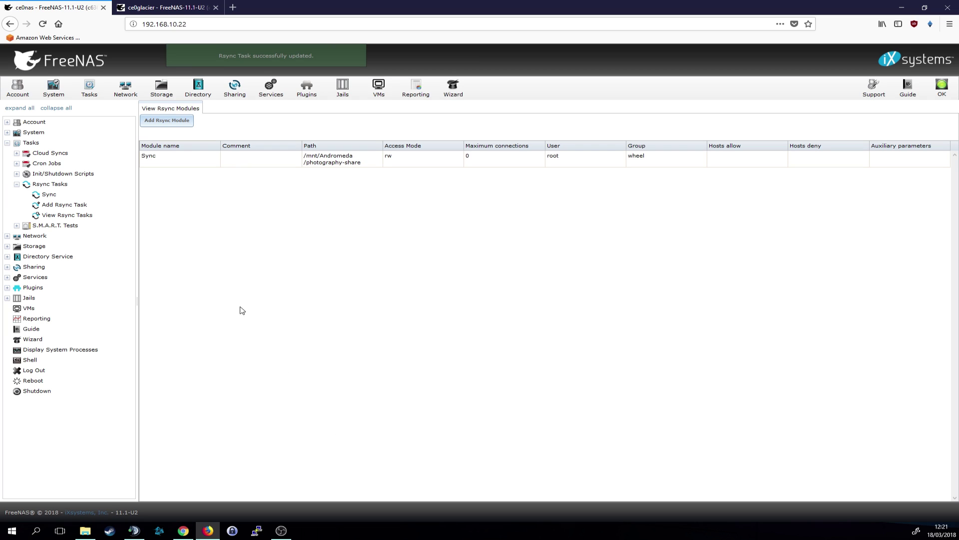
Step: Check the rsync task list, then switch to the ce0glacier backup NAS
click(56, 218)
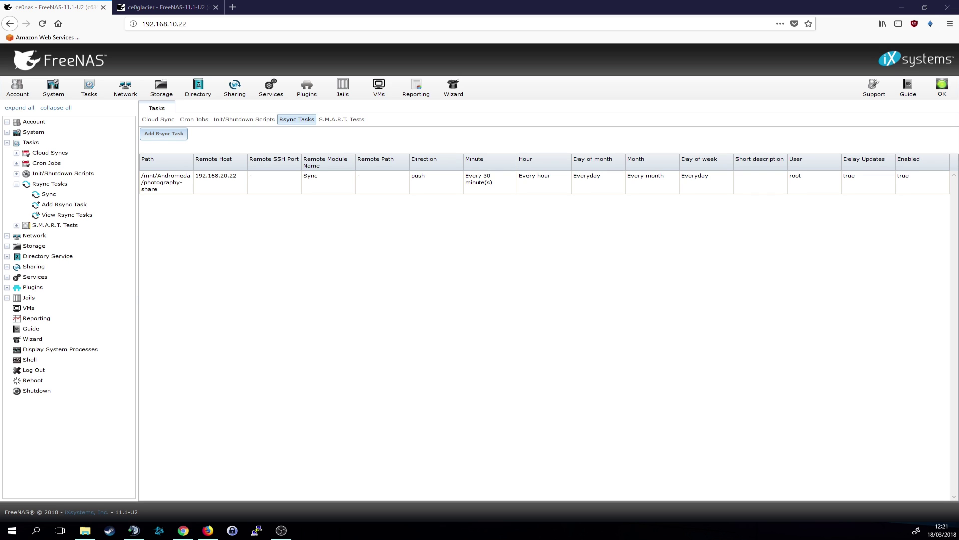
click(169, 8)
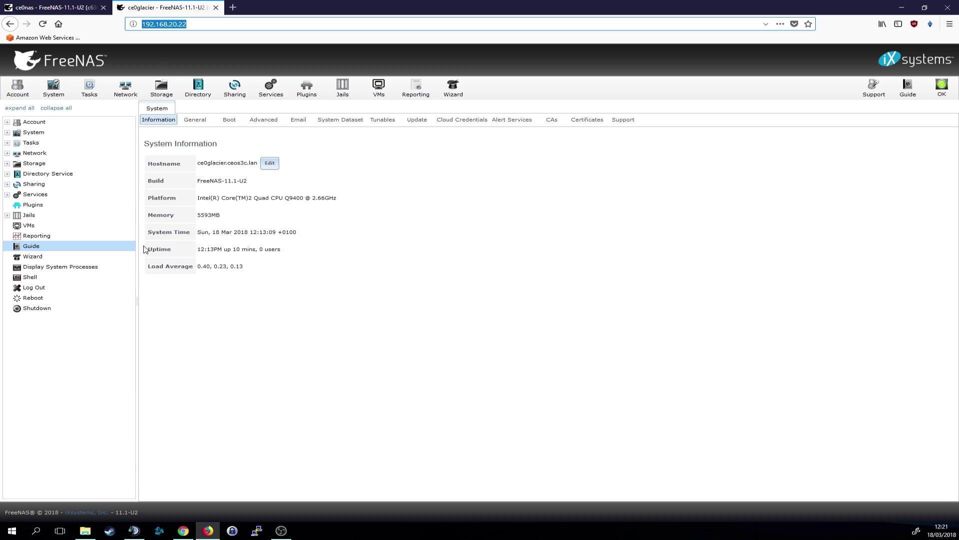
Step: On ce0glacier, go to Services > Rsync > Rsync Modules and open Add Rsync Module
click(10, 215)
click(7, 195)
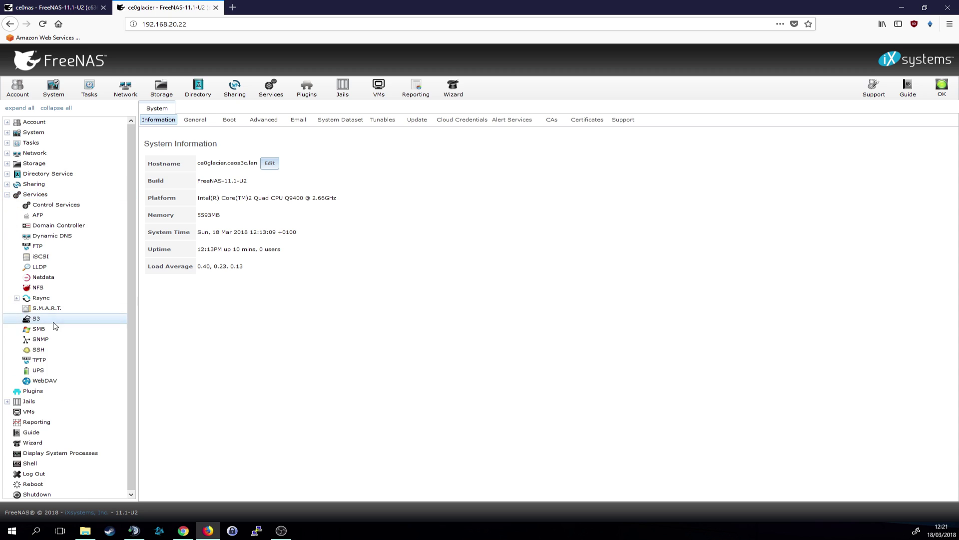
click(17, 298)
click(60, 318)
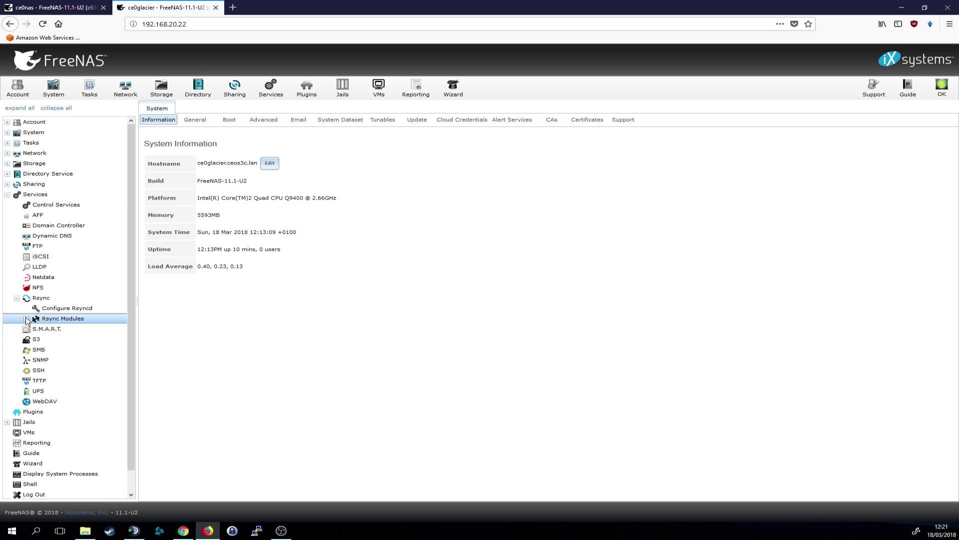
click(105, 330)
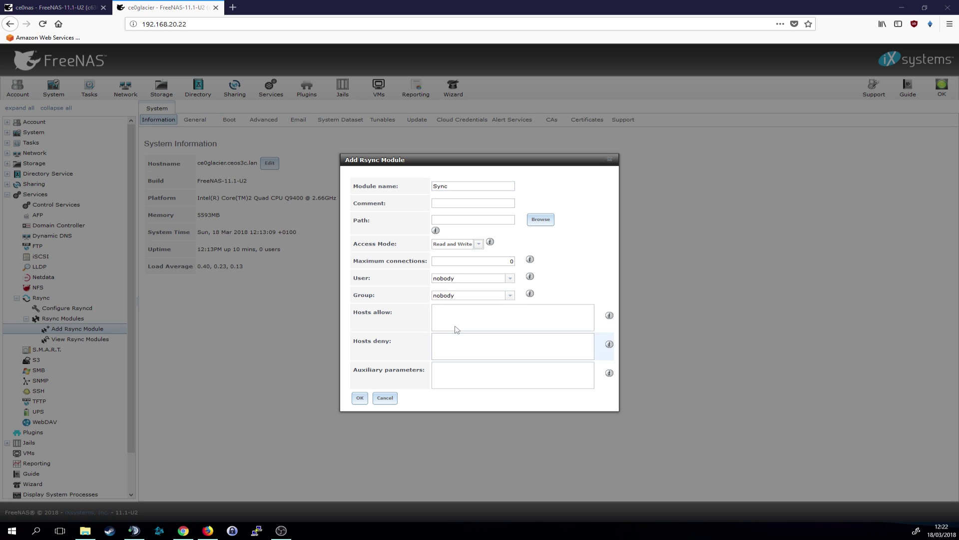
Step: Set the module path to /mnt/DeepIce
click(548, 224)
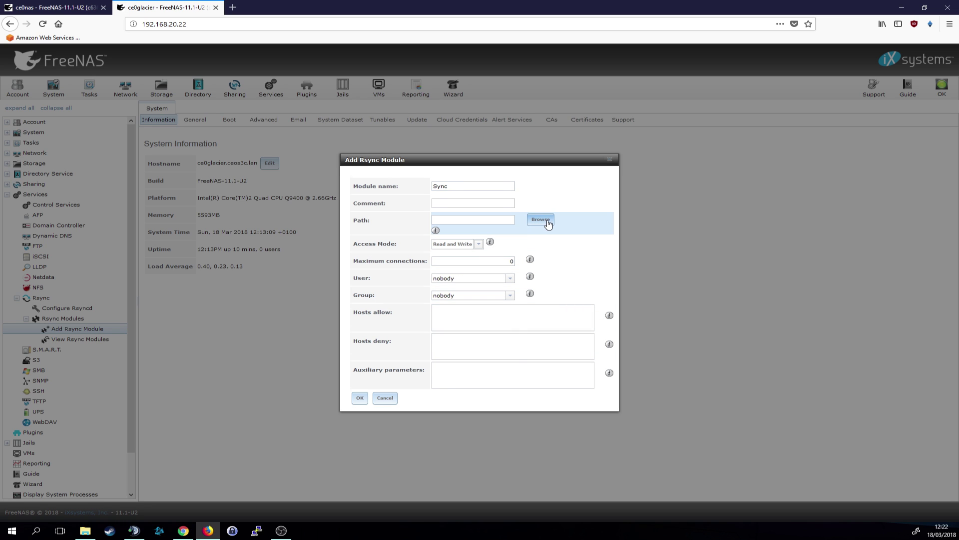
click(475, 215)
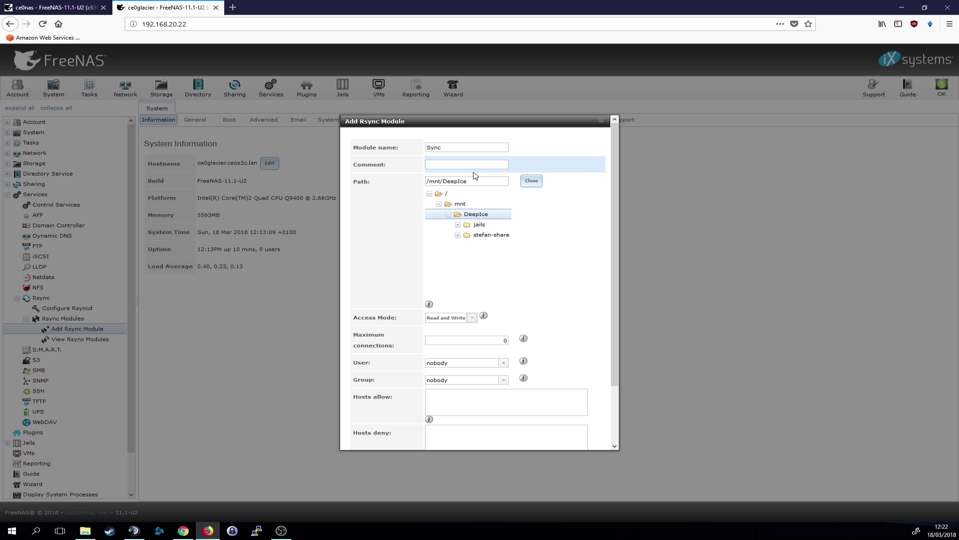
click(448, 215)
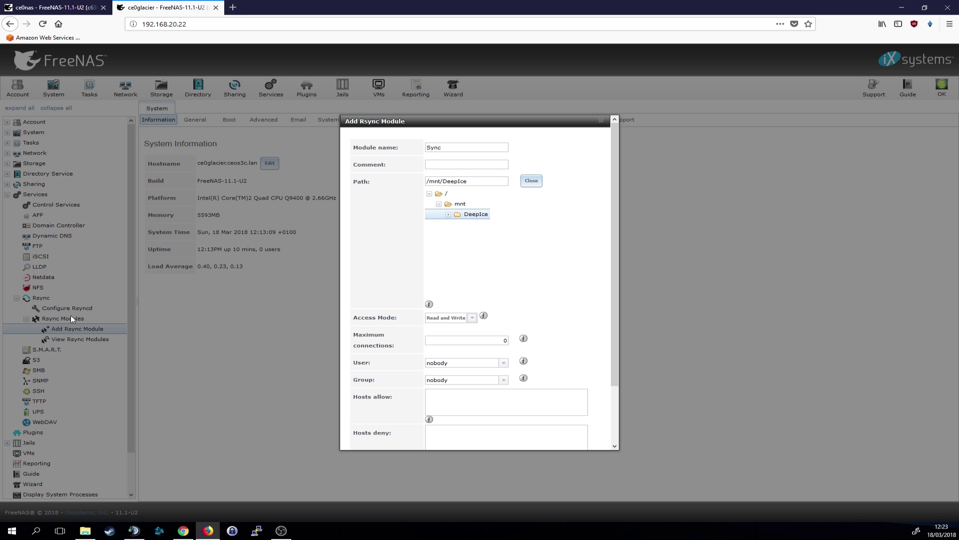
scroll(469, 350, down, 3)
Step: Set the module's user to root and group to wheel, then save it
click(465, 298)
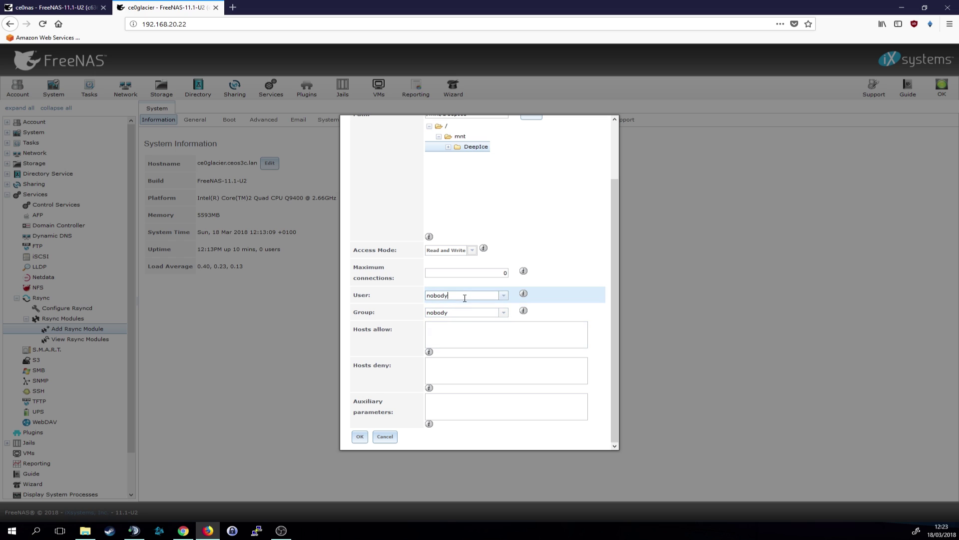
double_click(461, 295)
text(root)
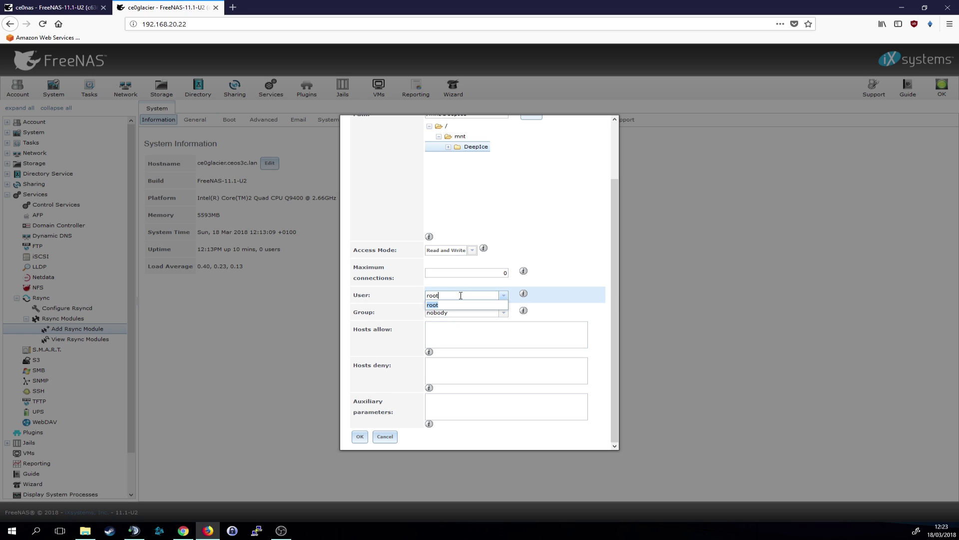
click(461, 313)
double_click(457, 313)
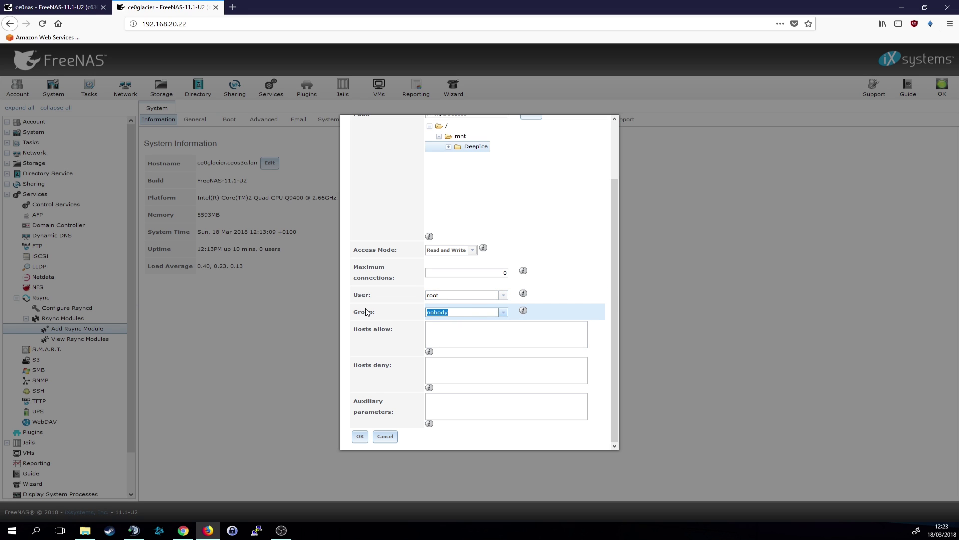
text(wheel)
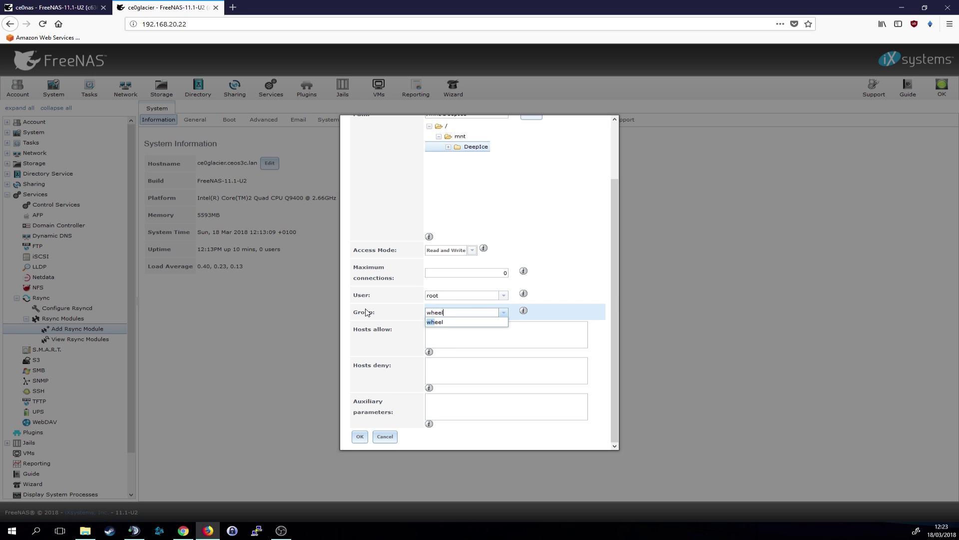
click(459, 323)
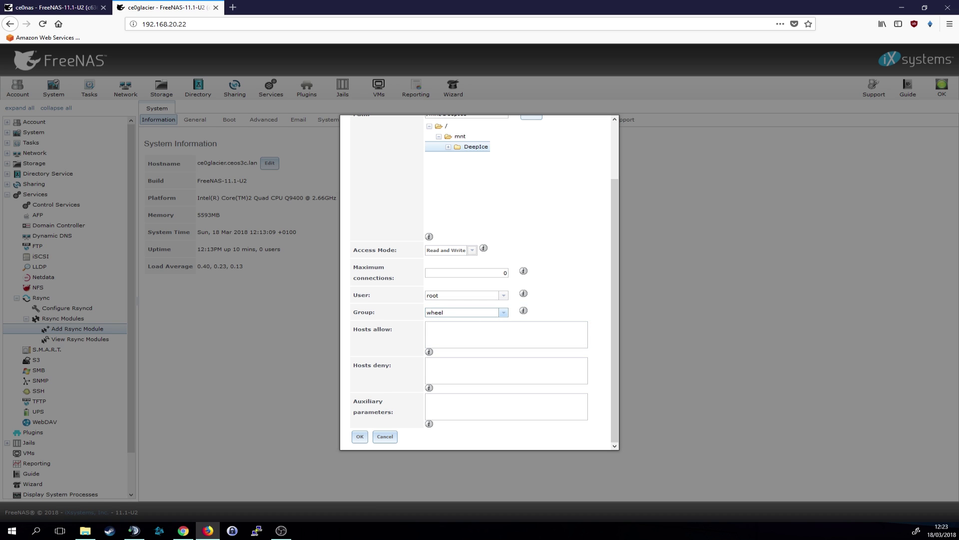
click(359, 435)
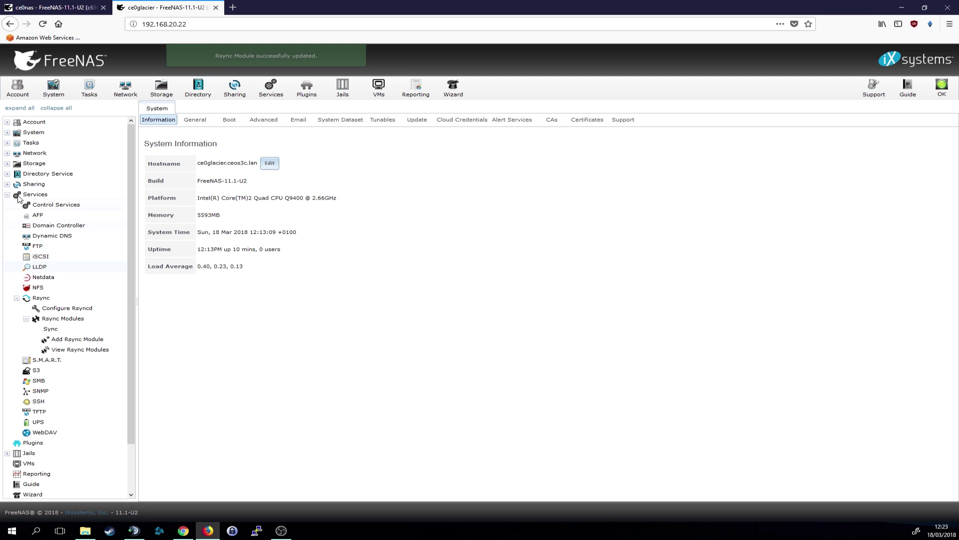
Step: Start a new rsync task with source path /mnt/DeepIce
click(8, 195)
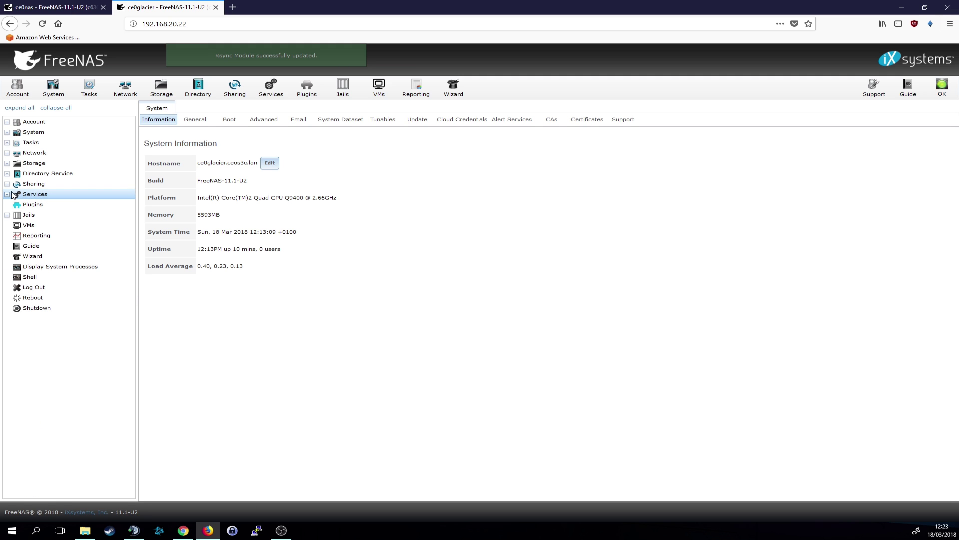
click(8, 143)
click(17, 184)
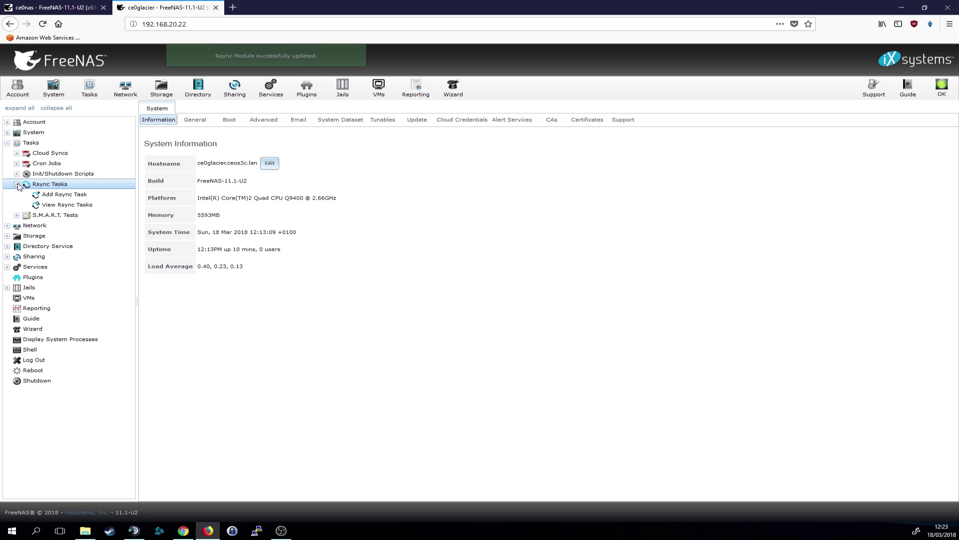
click(67, 194)
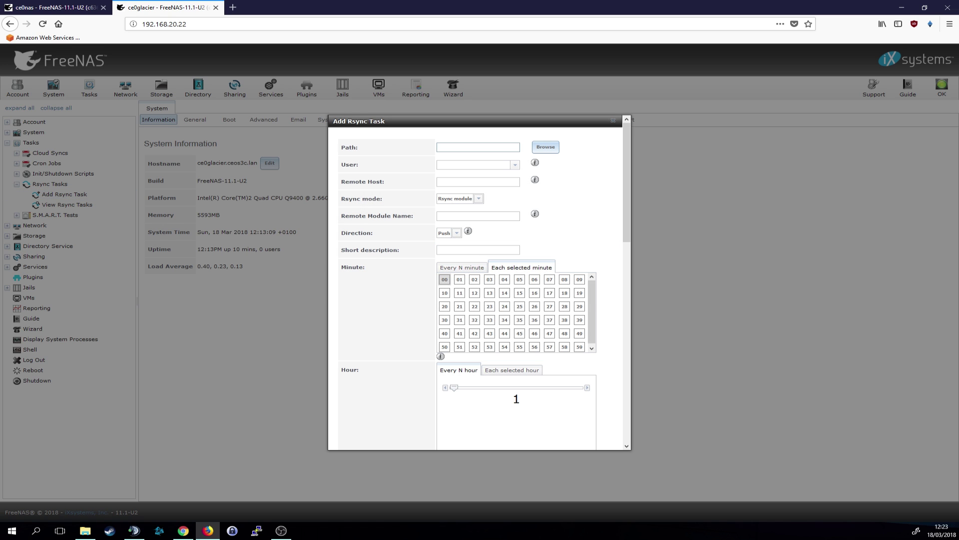
click(545, 147)
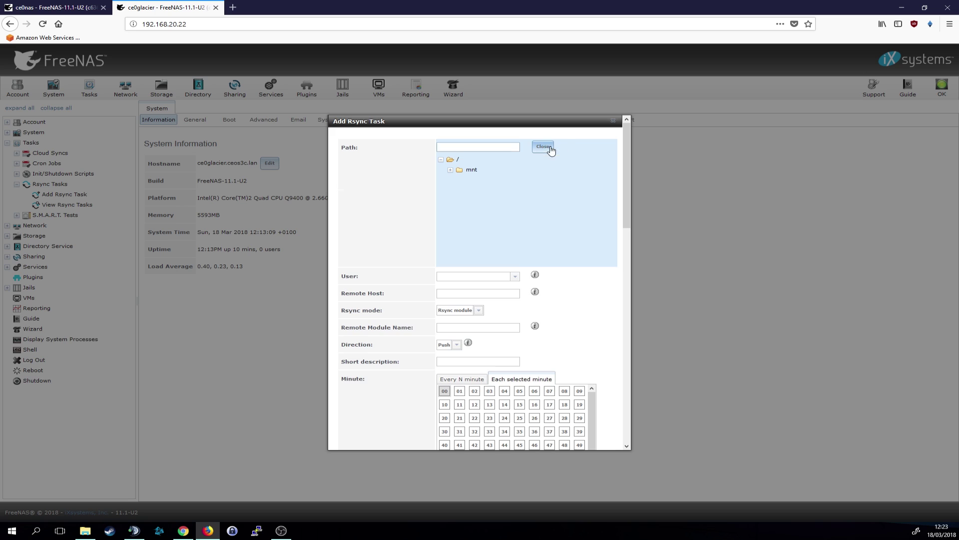
click(472, 170)
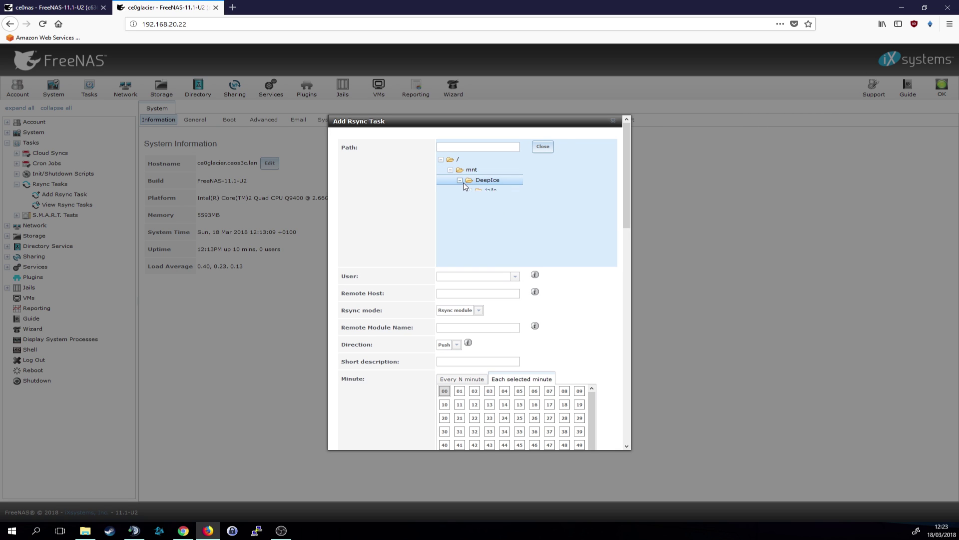
click(487, 180)
click(489, 181)
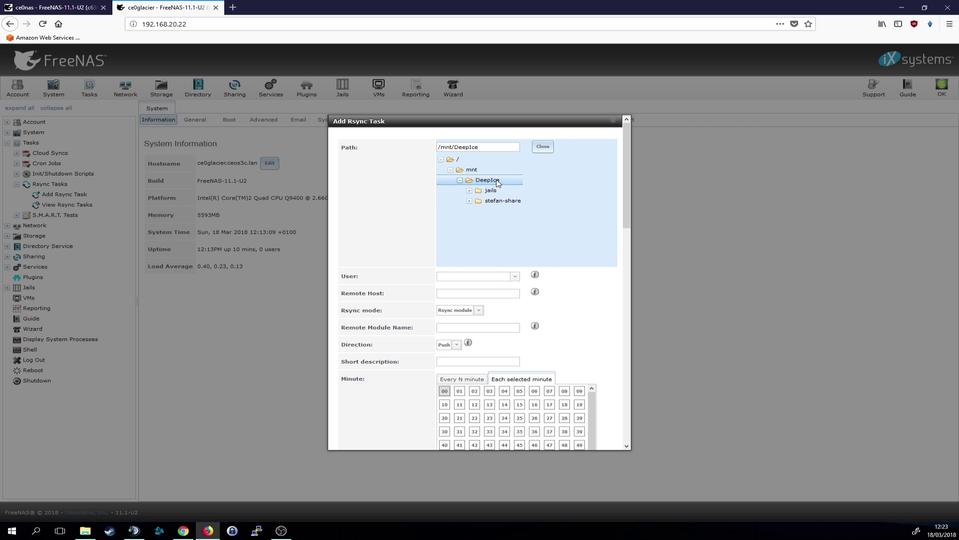
Step: Set user root, remote host 192.168.10.22 and remote module Sync
click(475, 274)
text(root)
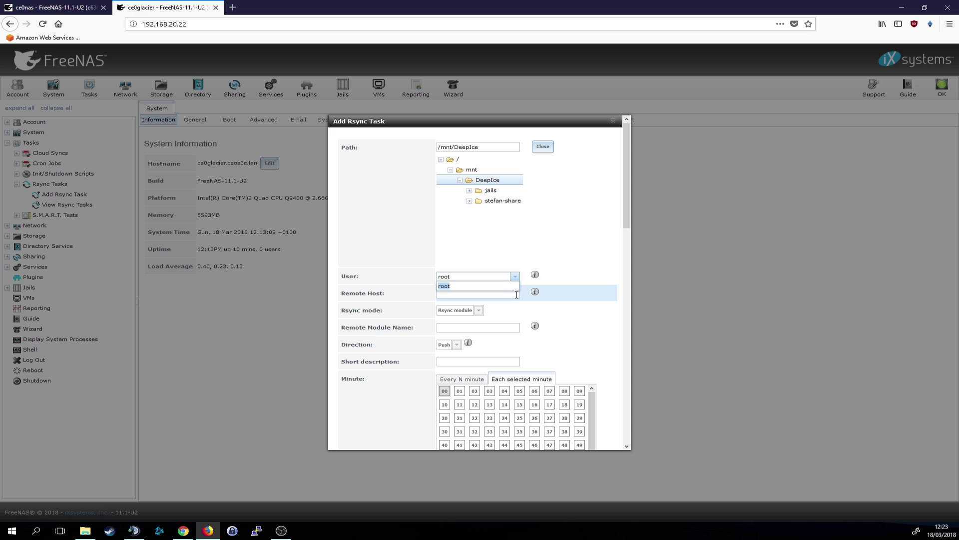
click(489, 285)
click(483, 293)
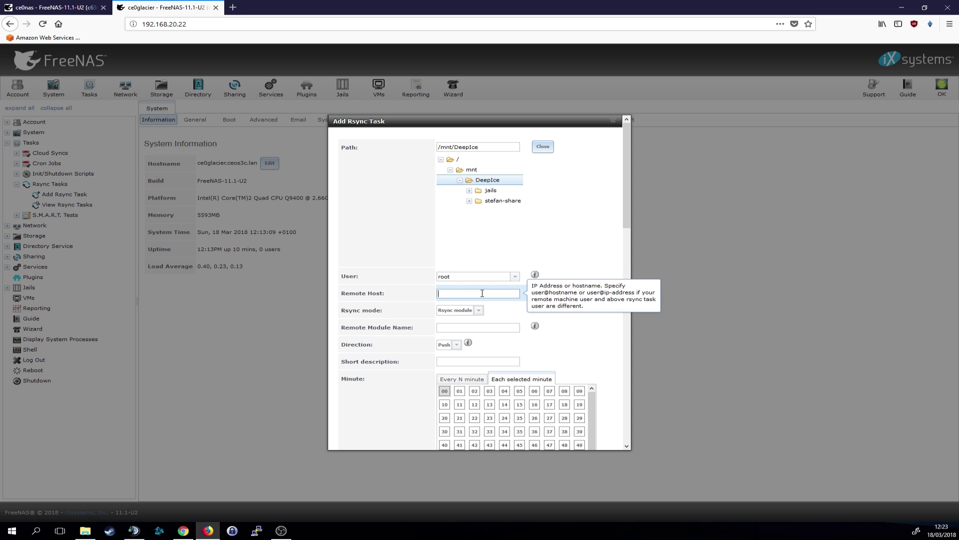
text(192.168.10.22)
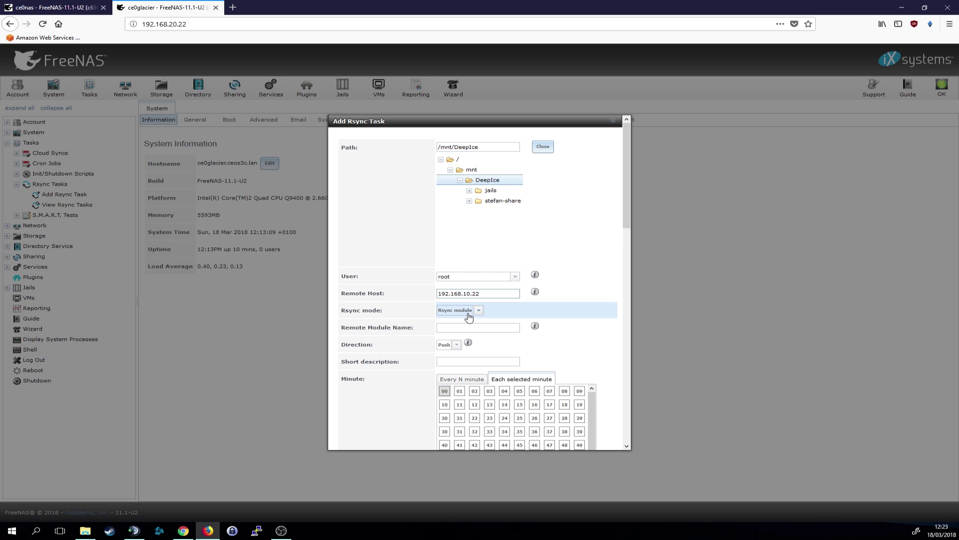
click(477, 328)
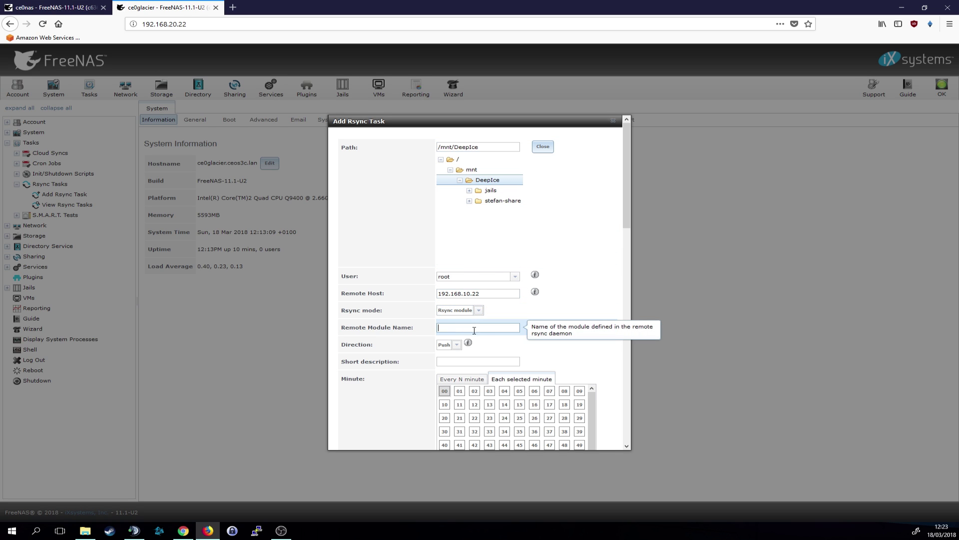
scroll(531, 267, down, 3)
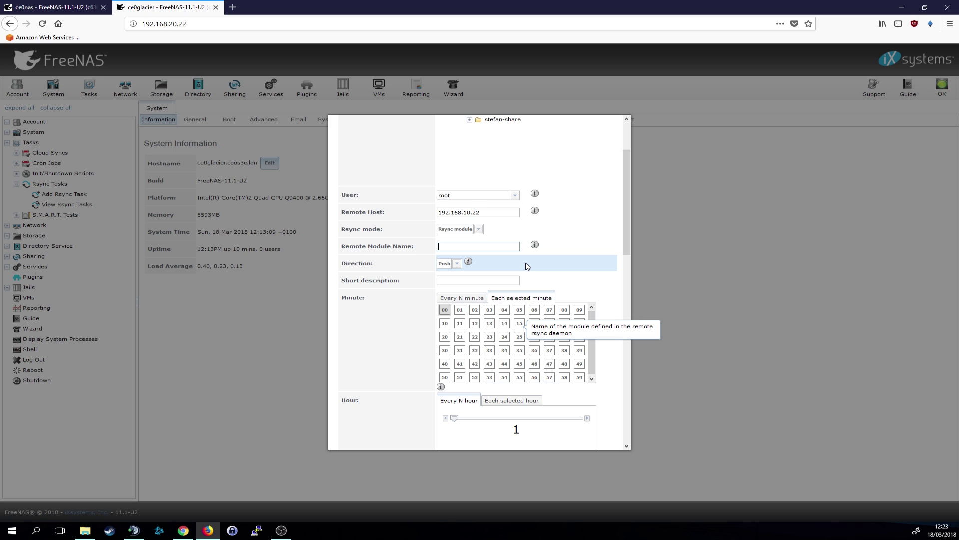
text(Sync)
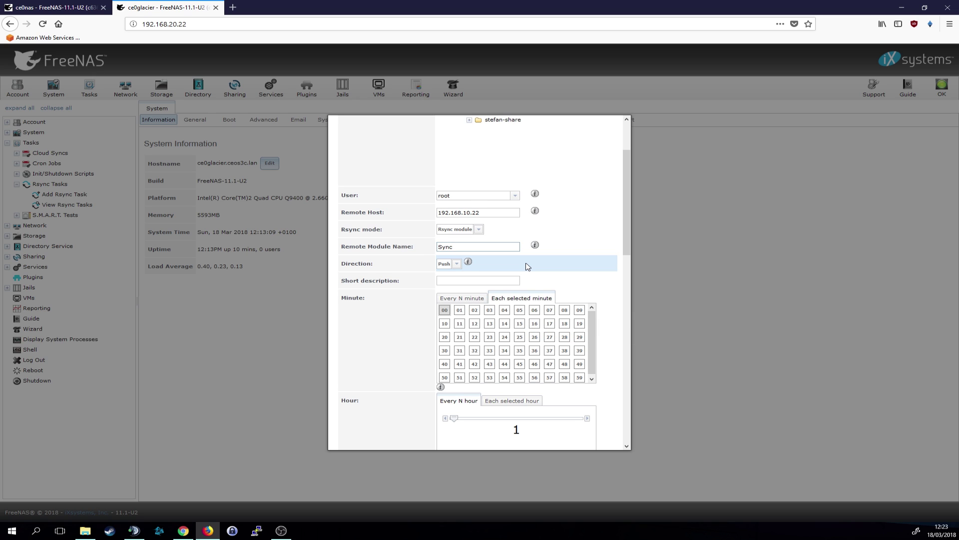
Step: Change the sync direction to Pull
click(457, 264)
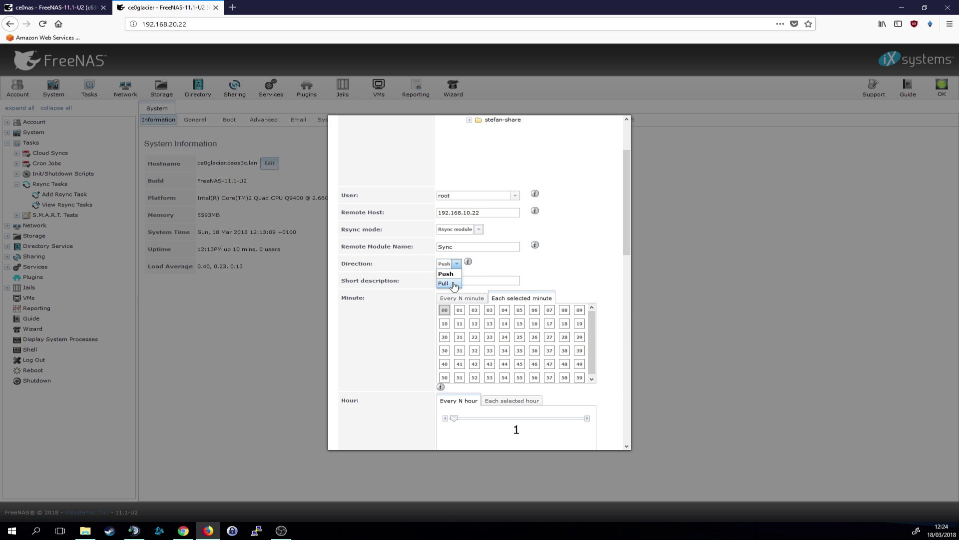
click(455, 284)
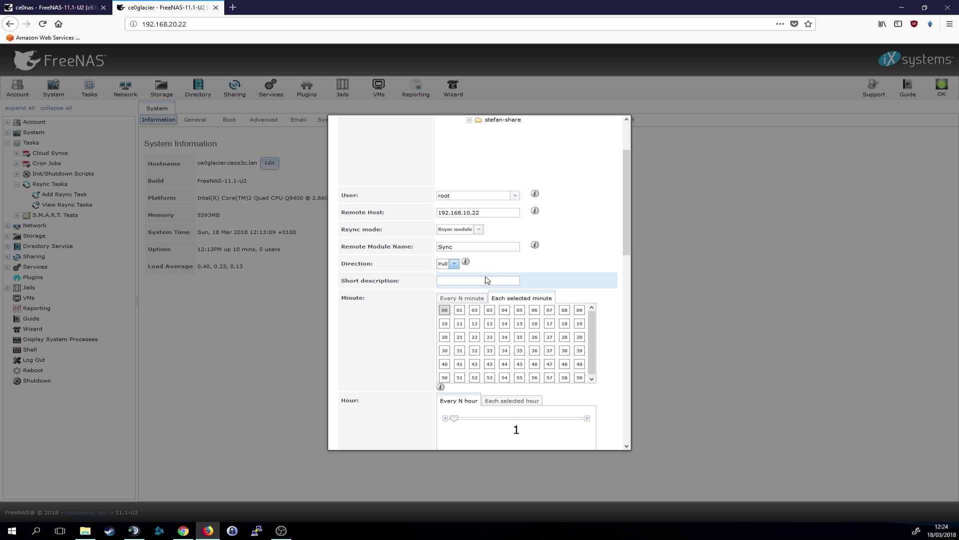
scroll(599, 307, down, 2)
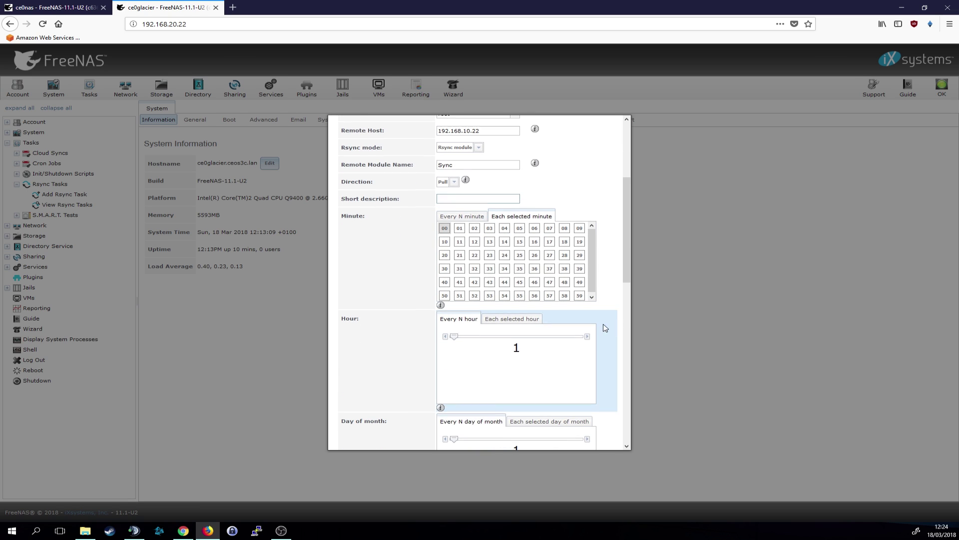
scroll(610, 319, down, 2)
Step: Schedule the task every 30 minutes and save it
mouse_move(466, 258)
mouse_down()
mouse_move(574, 266)
mouse_move(451, 259)
mouse_up()
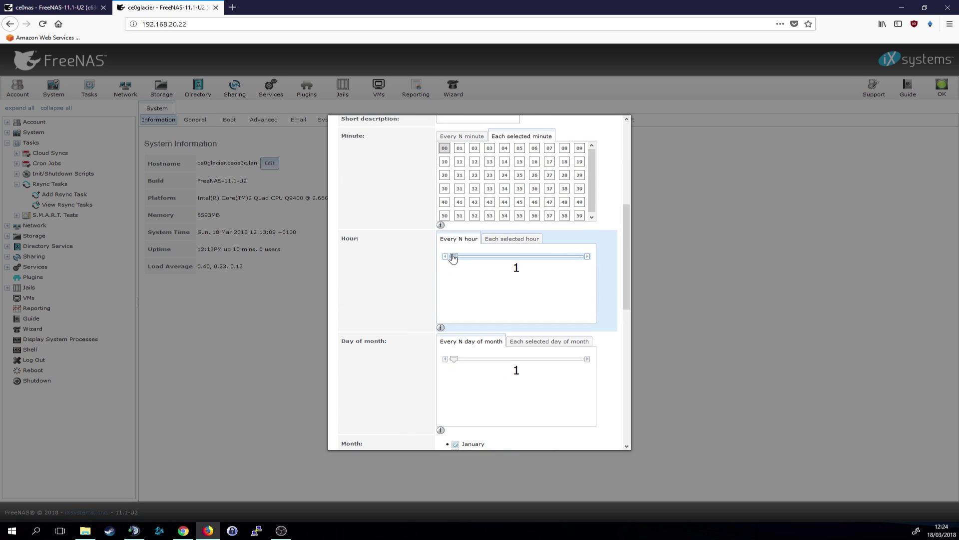
scroll(534, 300, down, 1)
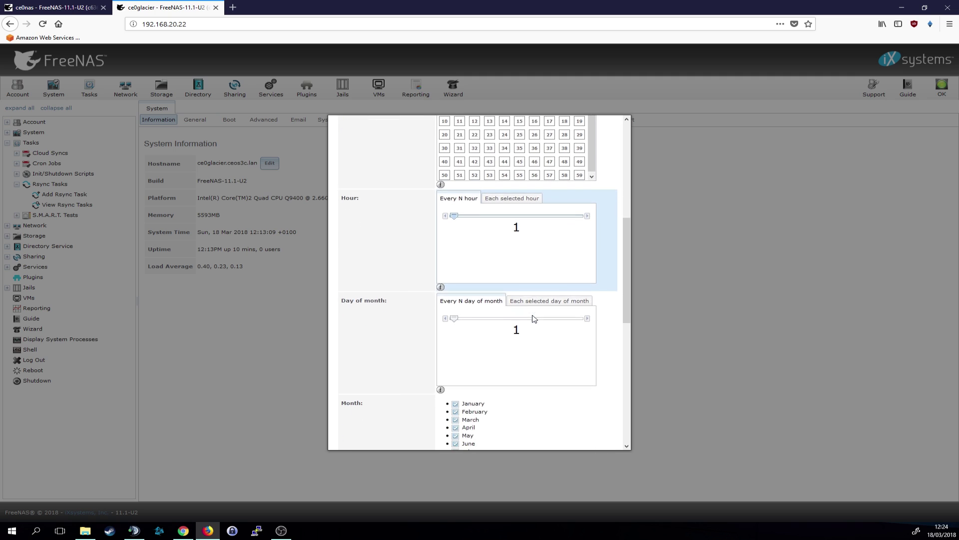
scroll(510, 280, up, 5)
click(462, 297)
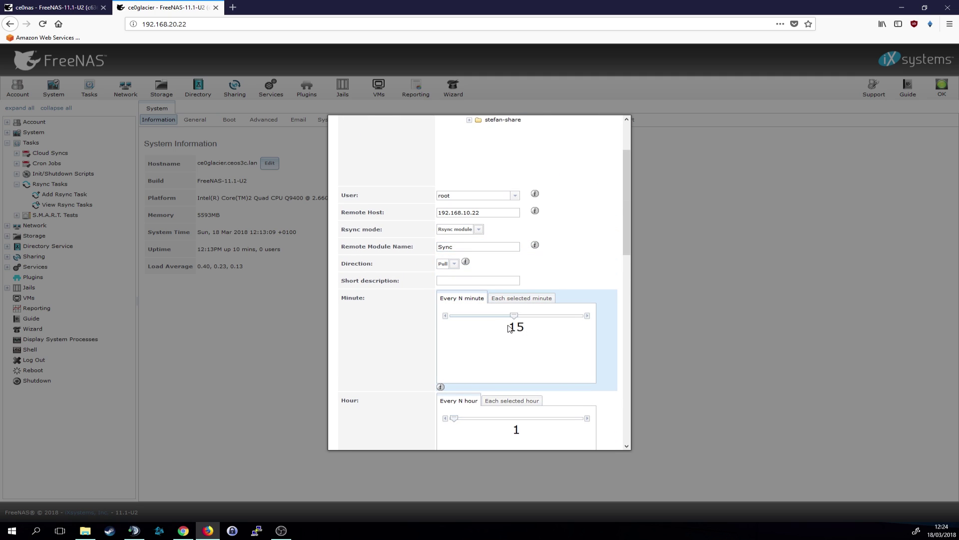
drag(515, 316, 606, 321)
scroll(597, 346, down, 5)
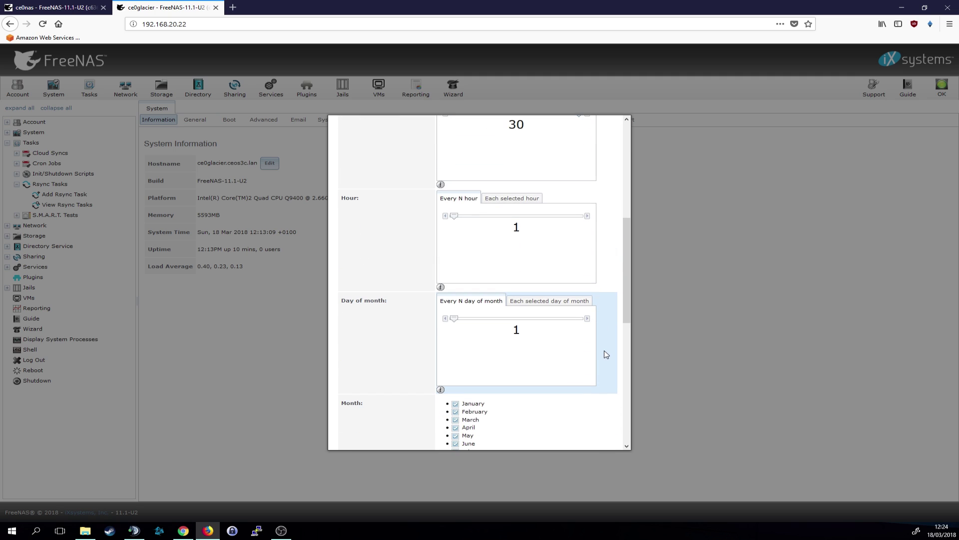
scroll(606, 354, down, 8)
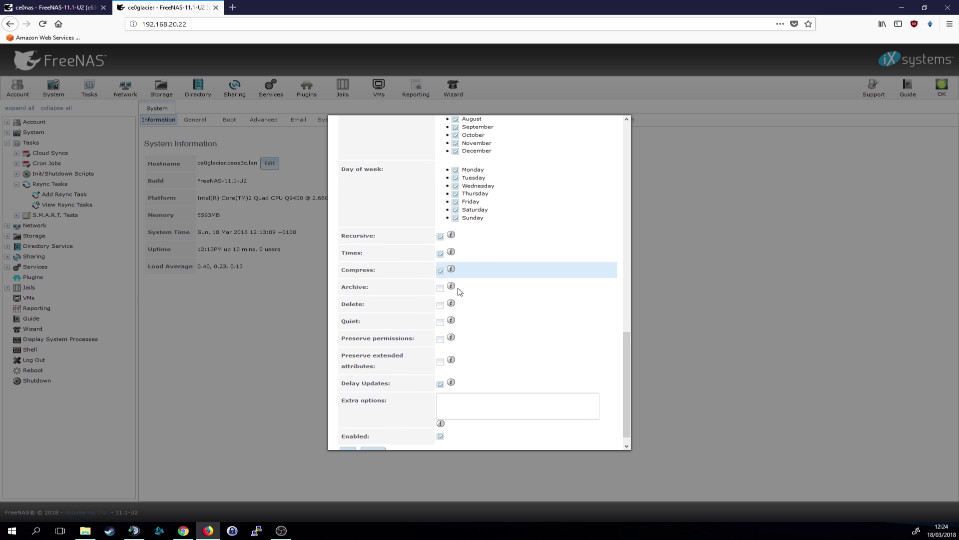
scroll(460, 292, down, 1)
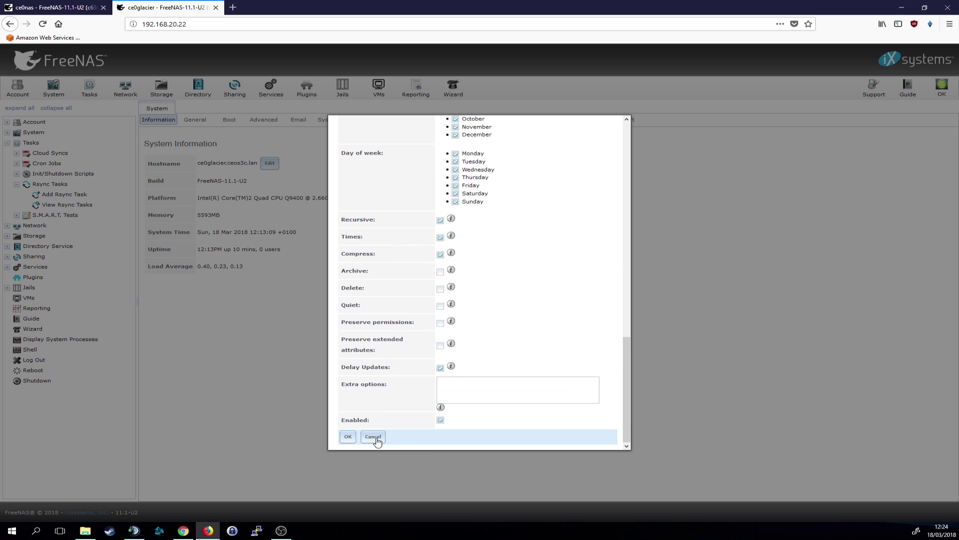
click(348, 437)
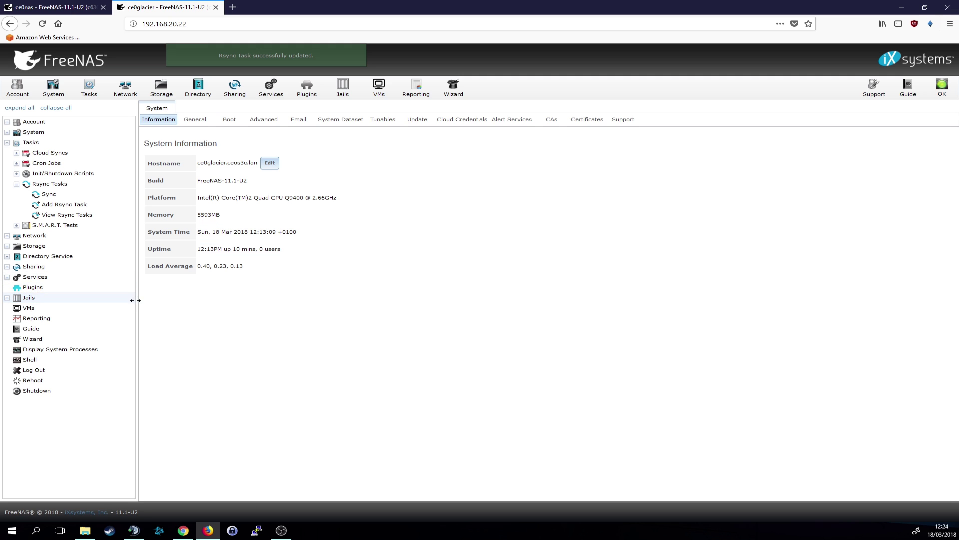
Step: Start ce0glacier's Rsync service with Start on boot enabled, then return to ce0nas
click(8, 144)
click(8, 195)
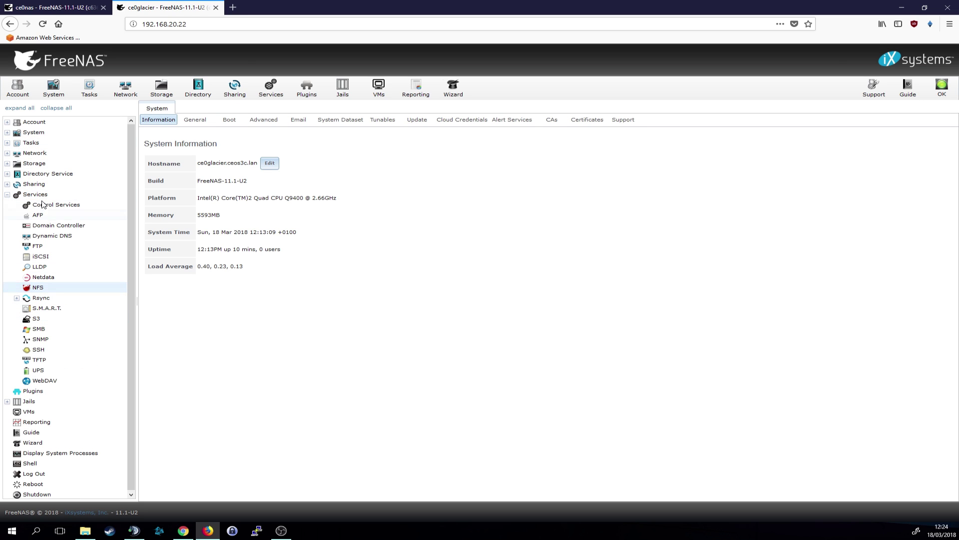
click(270, 88)
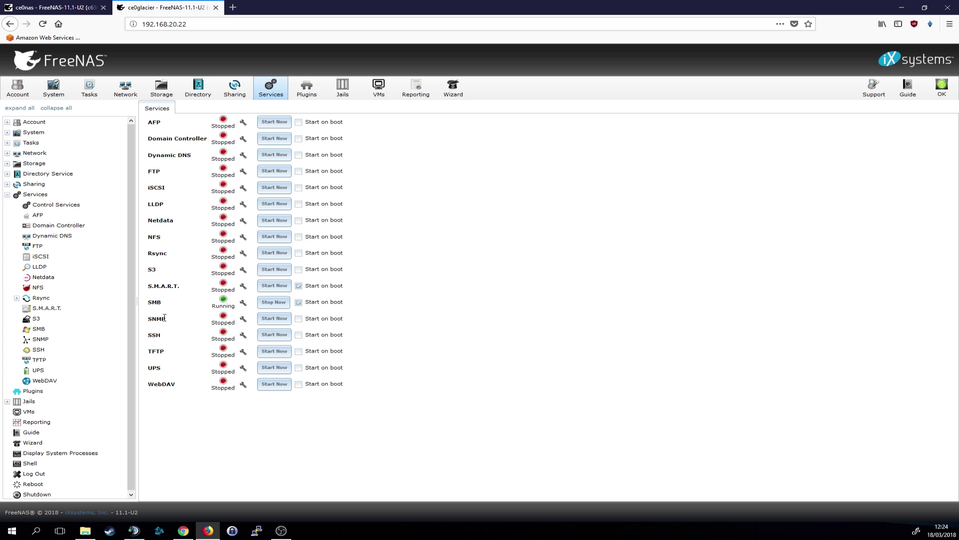
click(268, 255)
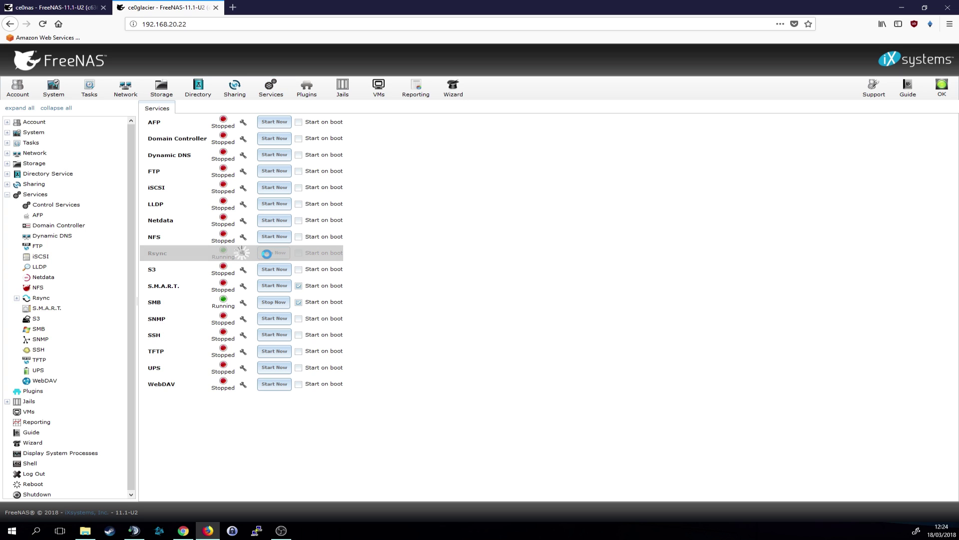
click(298, 254)
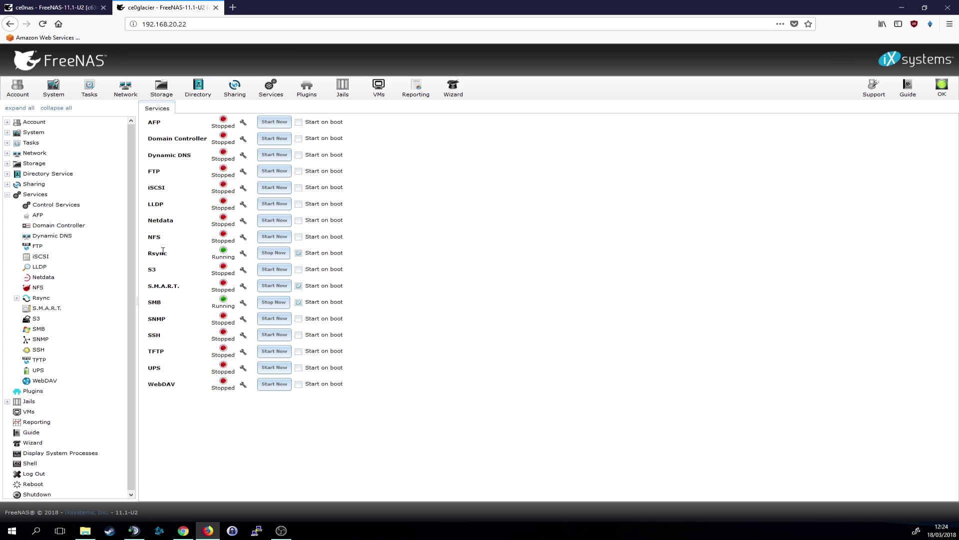
click(52, 7)
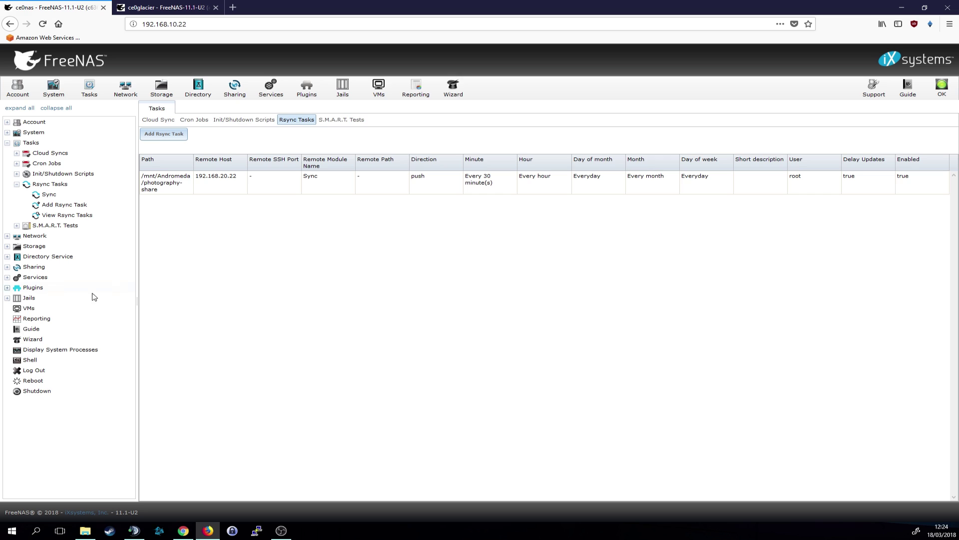
Step: Start the Rsync service on ce0nas, then bring up the Tasks page
click(8, 143)
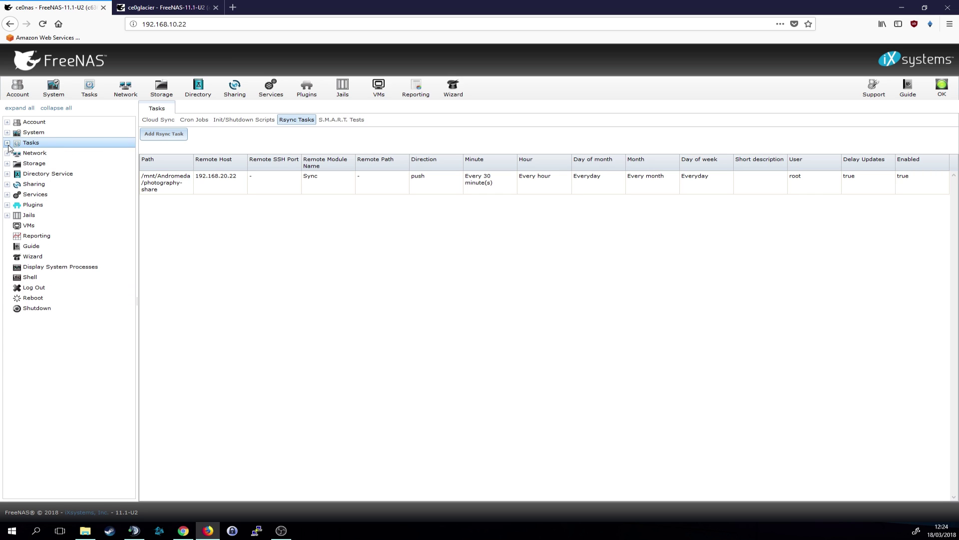
click(266, 97)
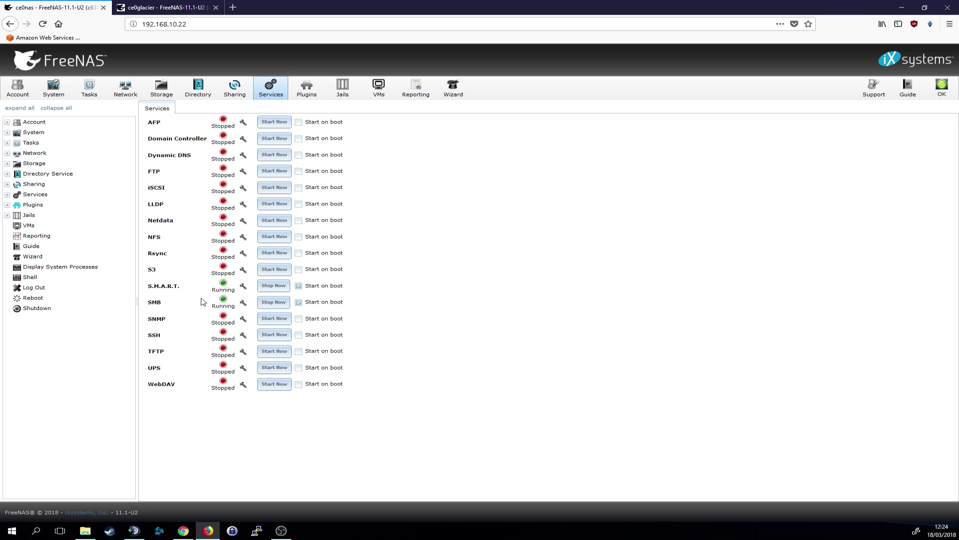
click(264, 254)
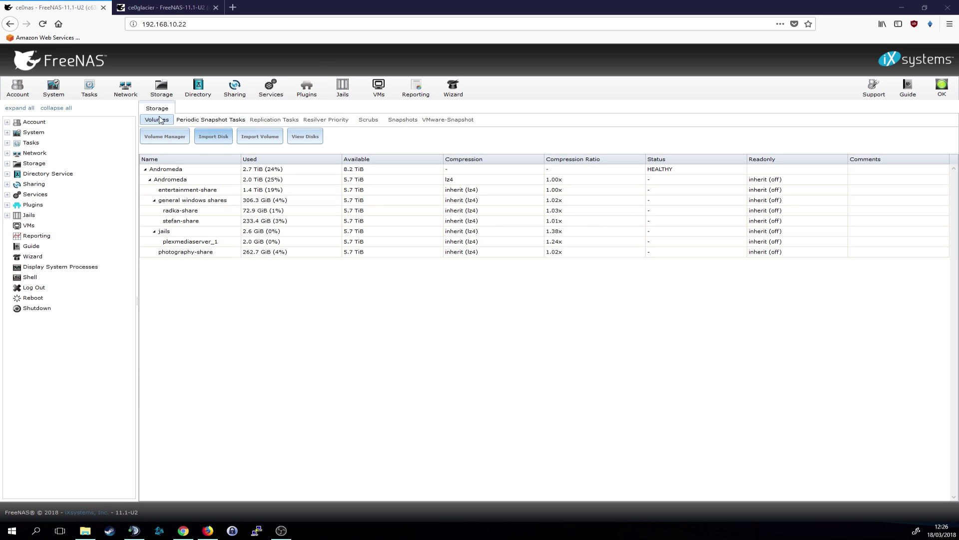
click(103, 95)
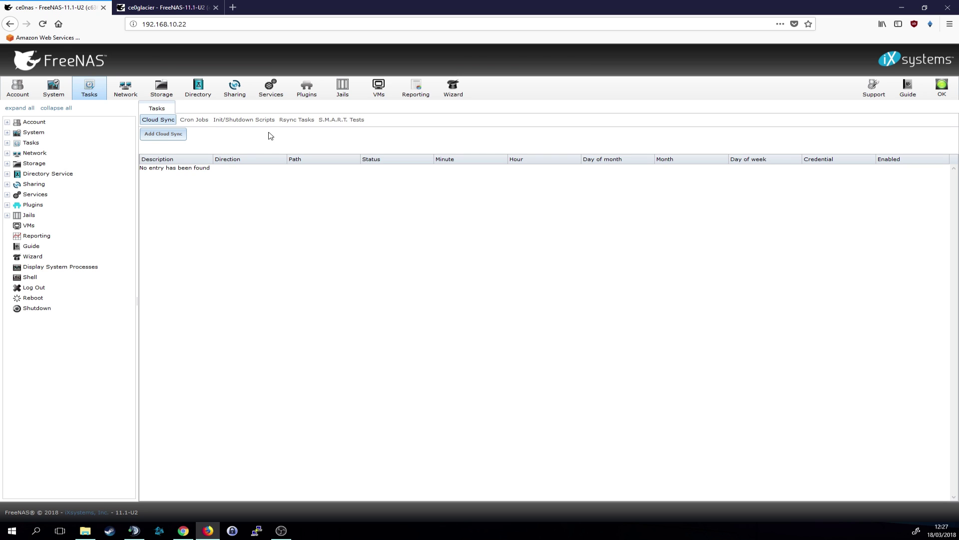
Step: Run the photography-share rsync push task immediately, then move to the backup NAS ce0glacier's page
click(297, 122)
click(208, 183)
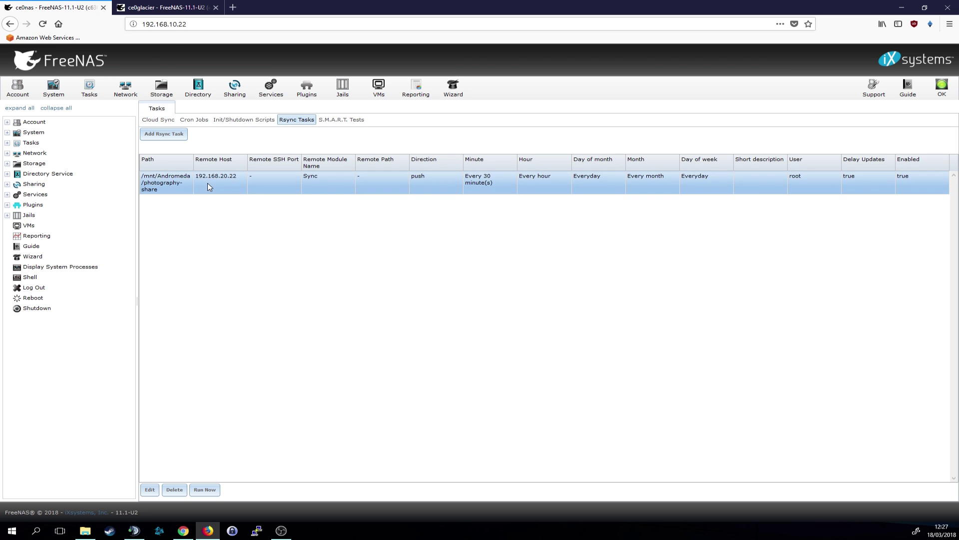
click(210, 489)
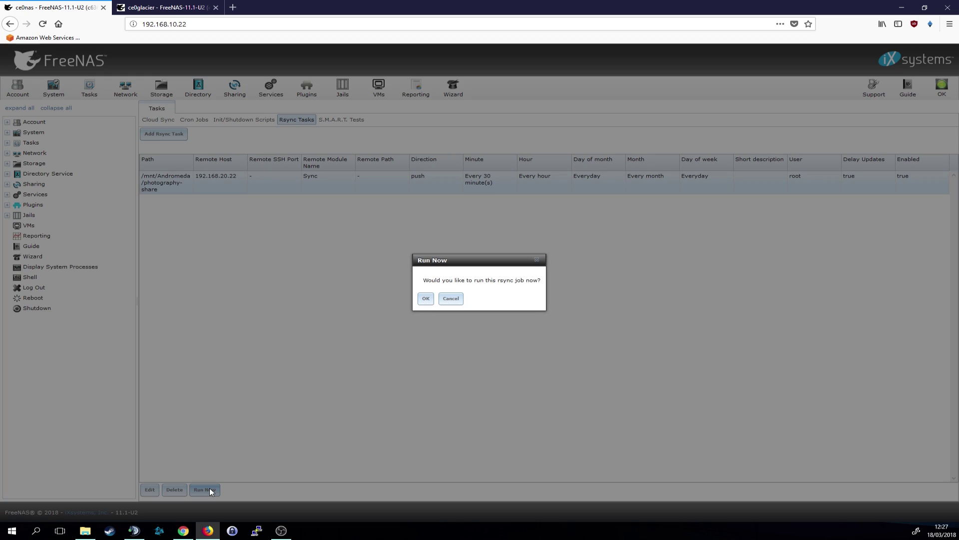
click(427, 300)
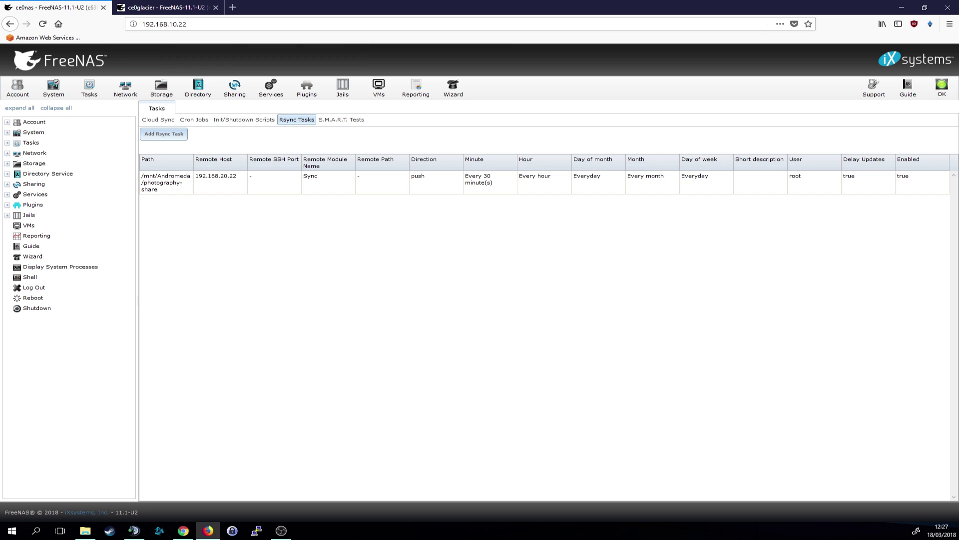
key(super+e)
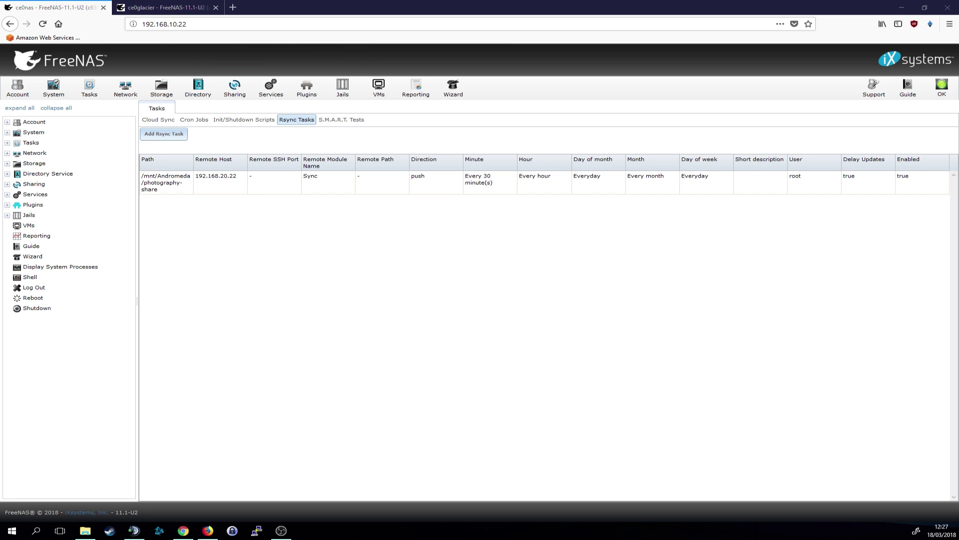
key(ctrl+Tab)
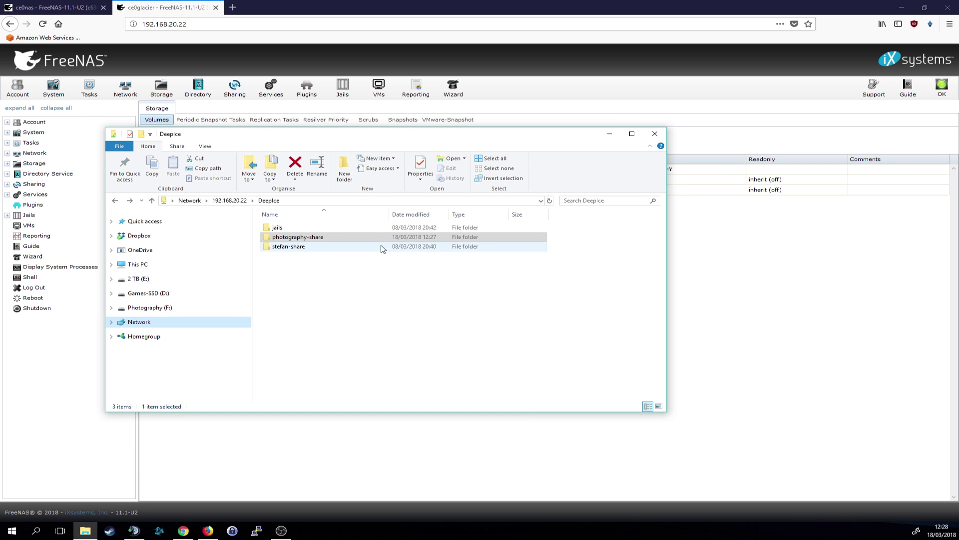
Step: Select the new photography-share folder in the DeepIce share, modified 18/03/2018 12:27
click(326, 241)
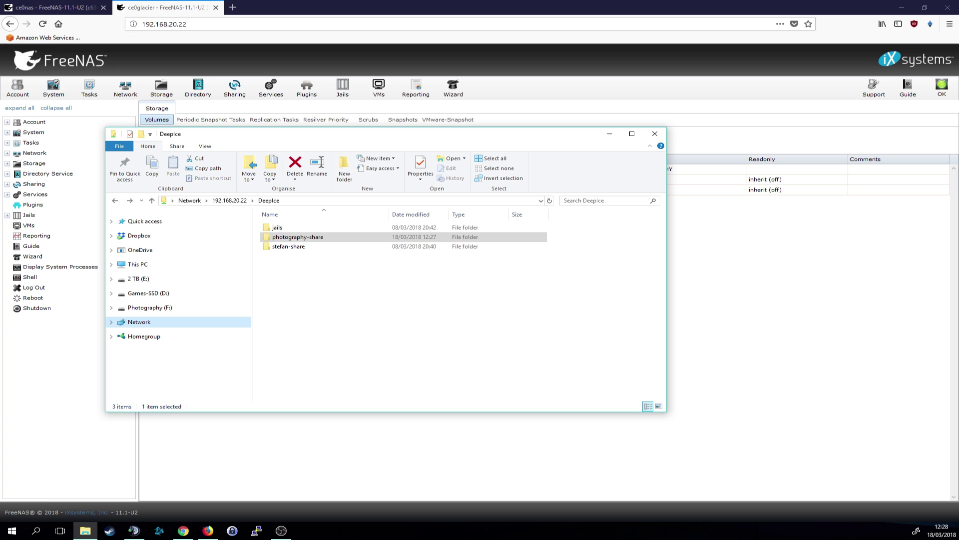
Step: Go back to ce0nas in Firefox and select the photography-share task under Rsync Tasks
click(761, 268)
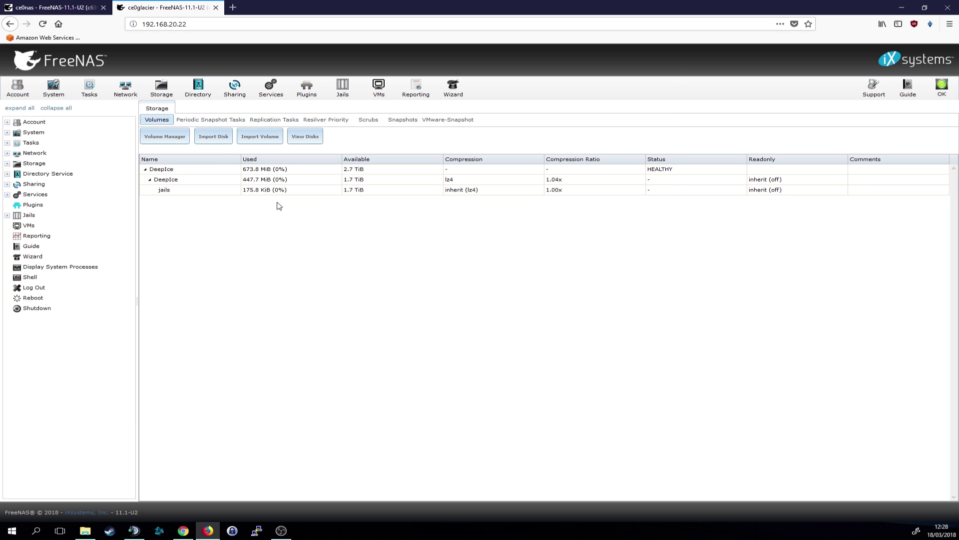
click(91, 8)
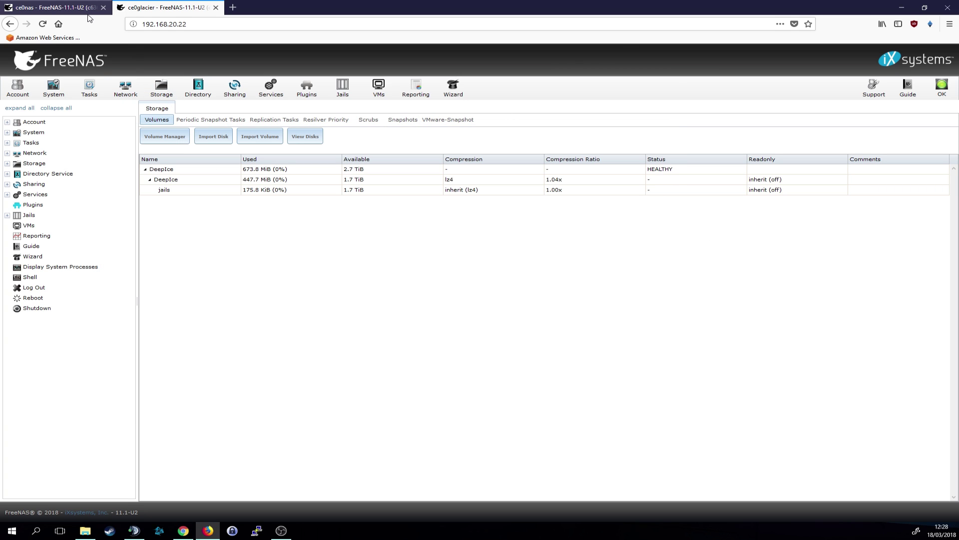
click(98, 90)
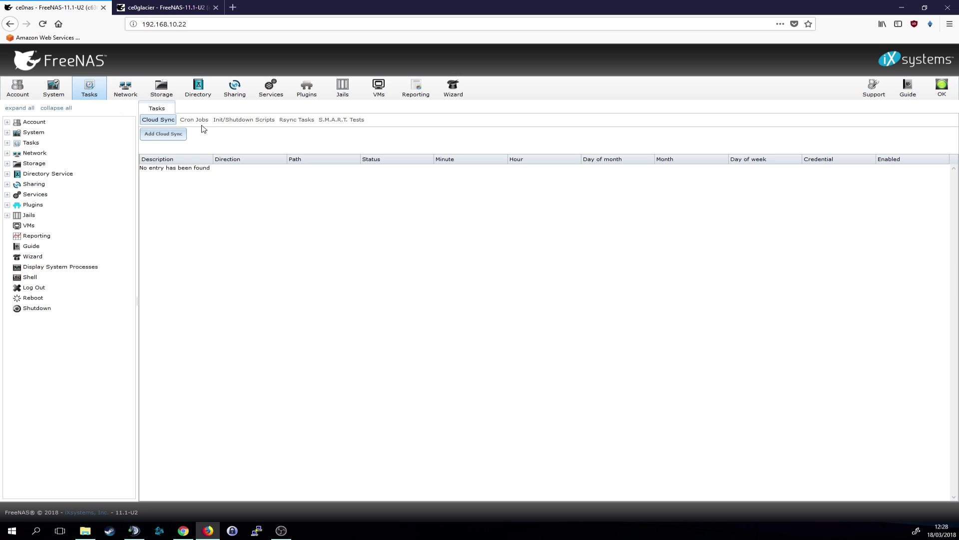
click(299, 121)
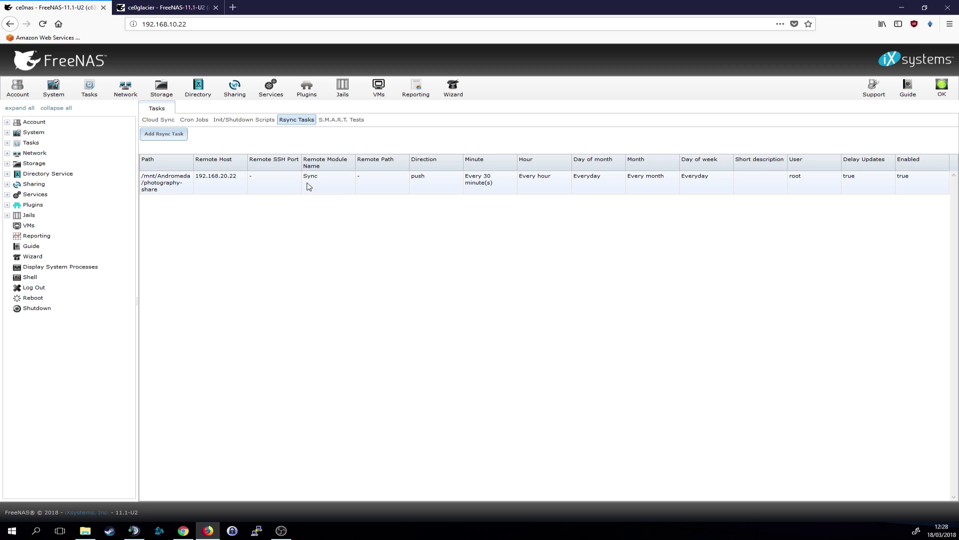
click(292, 190)
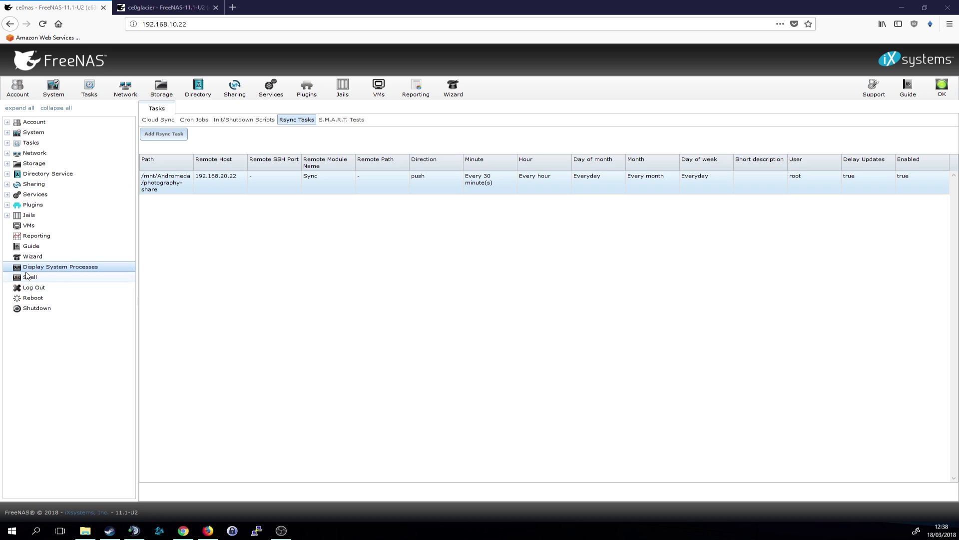
click(61, 268)
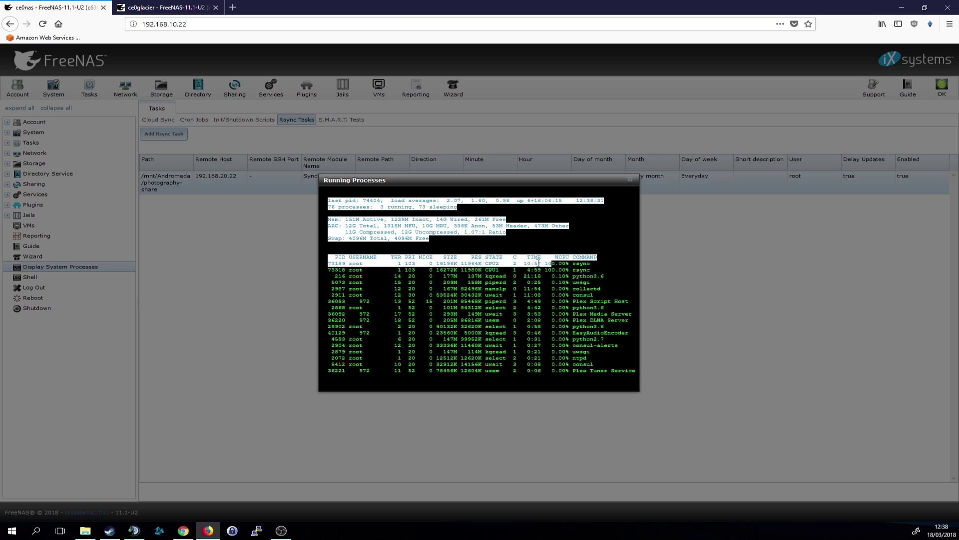
drag(574, 263, 322, 270)
click(330, 263)
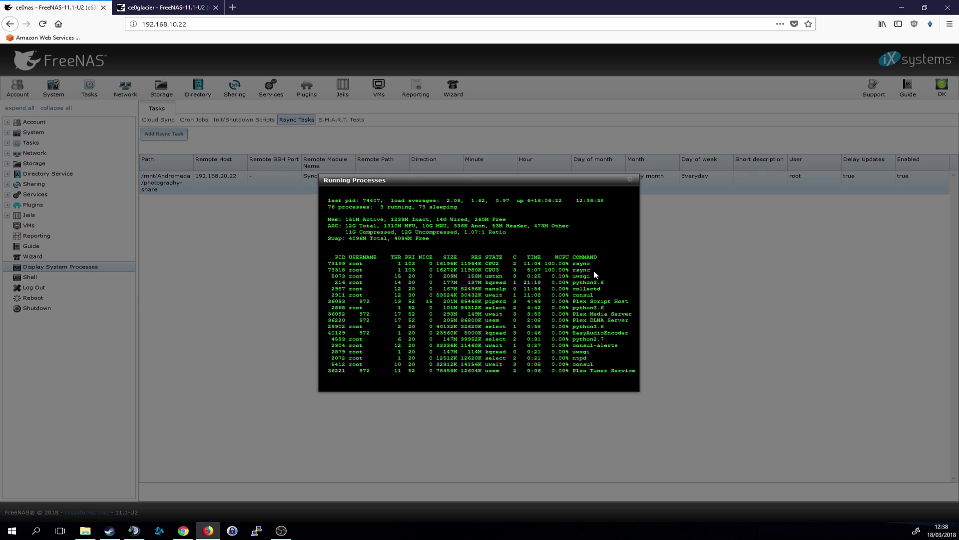
drag(594, 271, 328, 199)
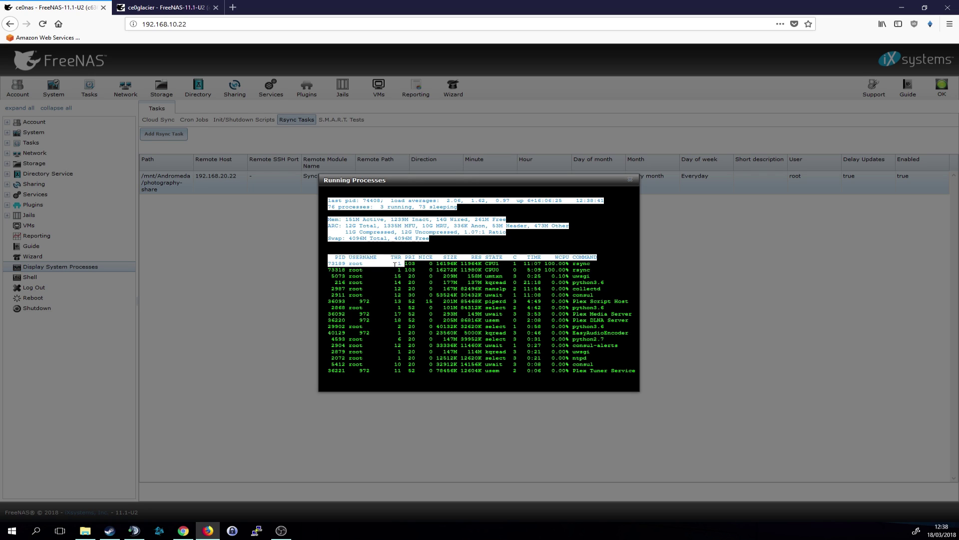
click(343, 270)
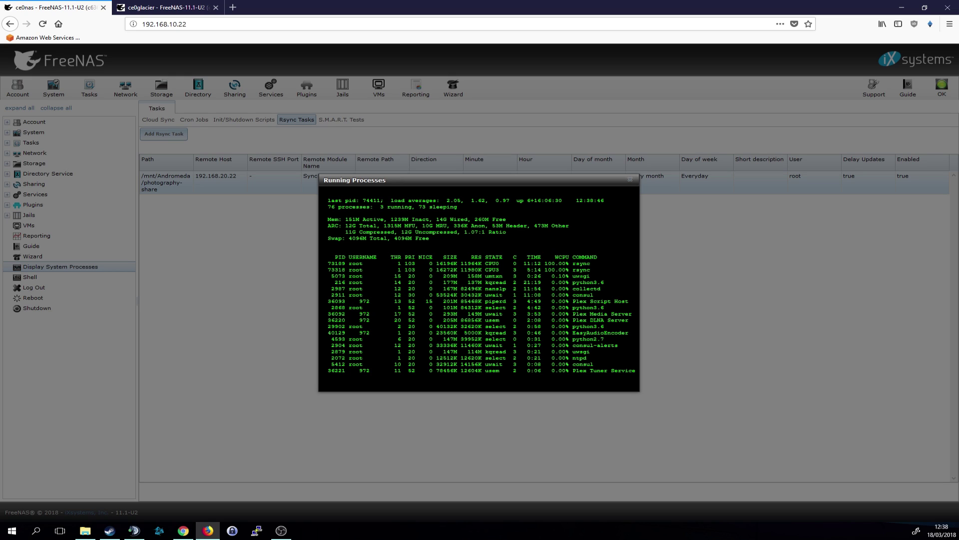
click(629, 180)
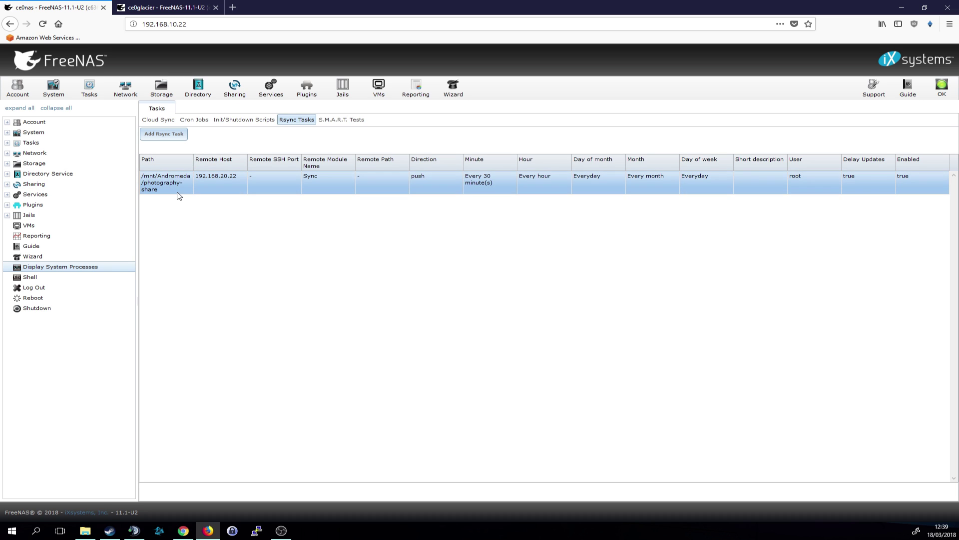
Step: Review ce0nas's Reporting Network and System graphs, then move to ce0glacier's Volumes page
click(114, 238)
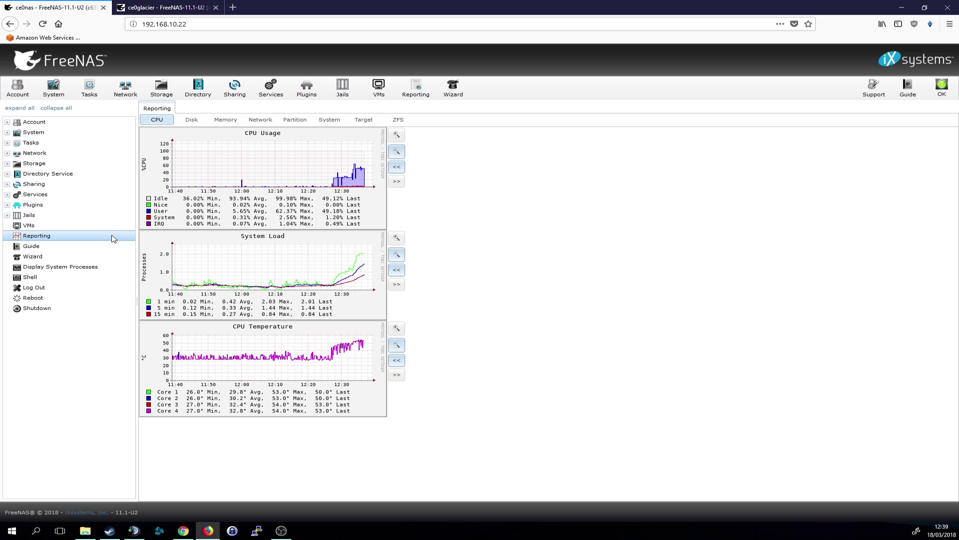
click(259, 120)
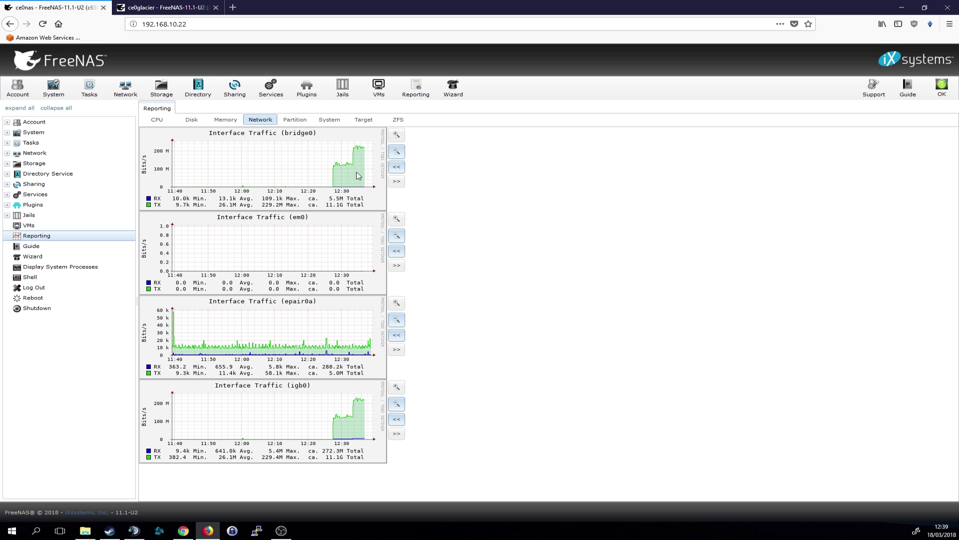
click(331, 121)
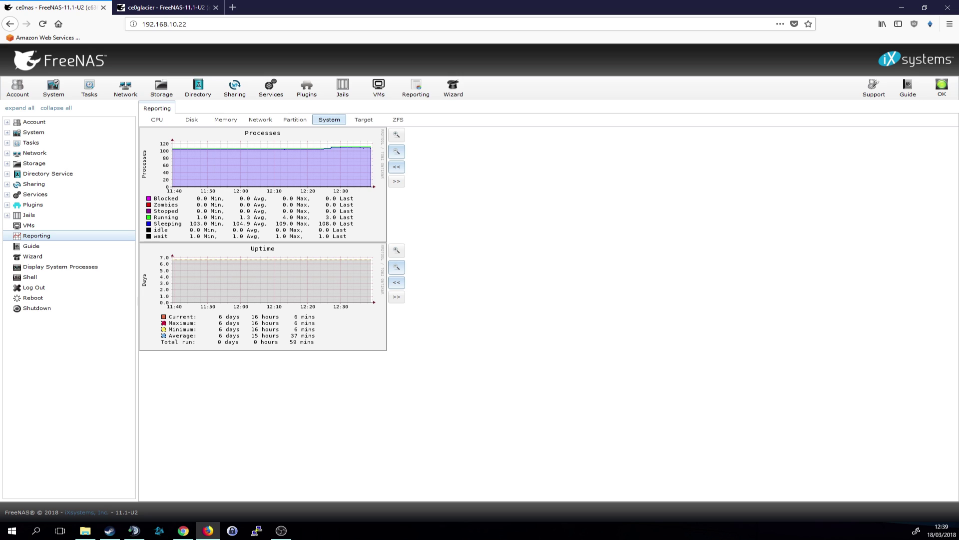
key(super+e)
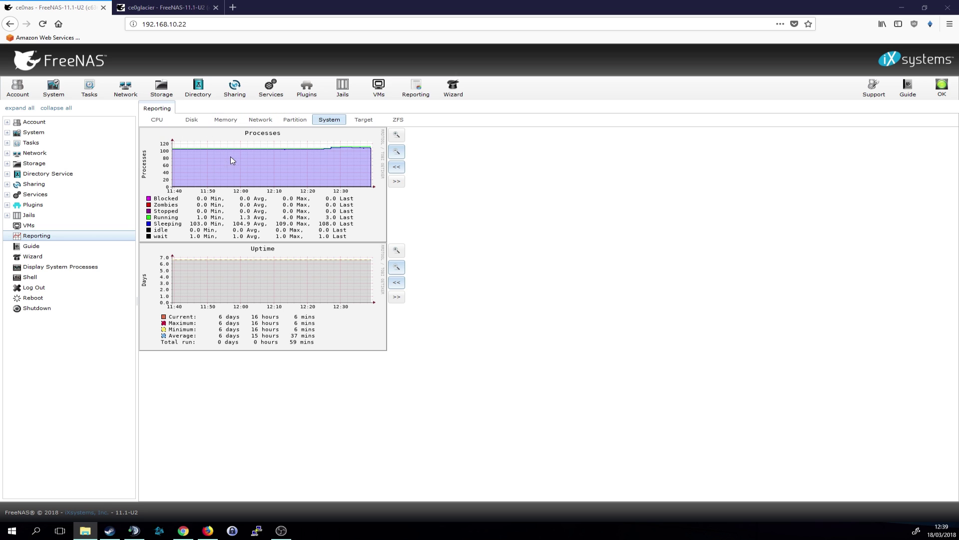
click(165, 7)
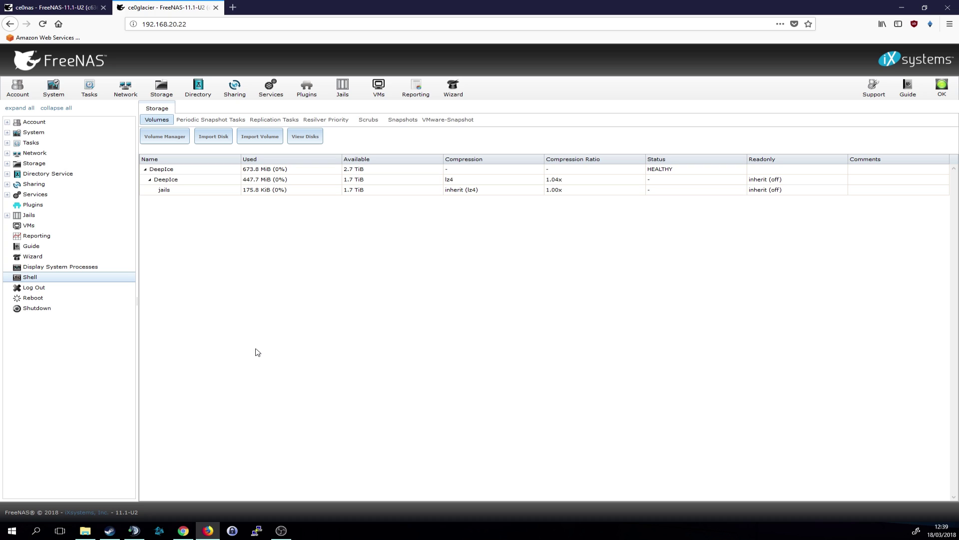
Step: Reload the ce0glacier page and open Storage to see DeepIce's updated usage
key(F5)
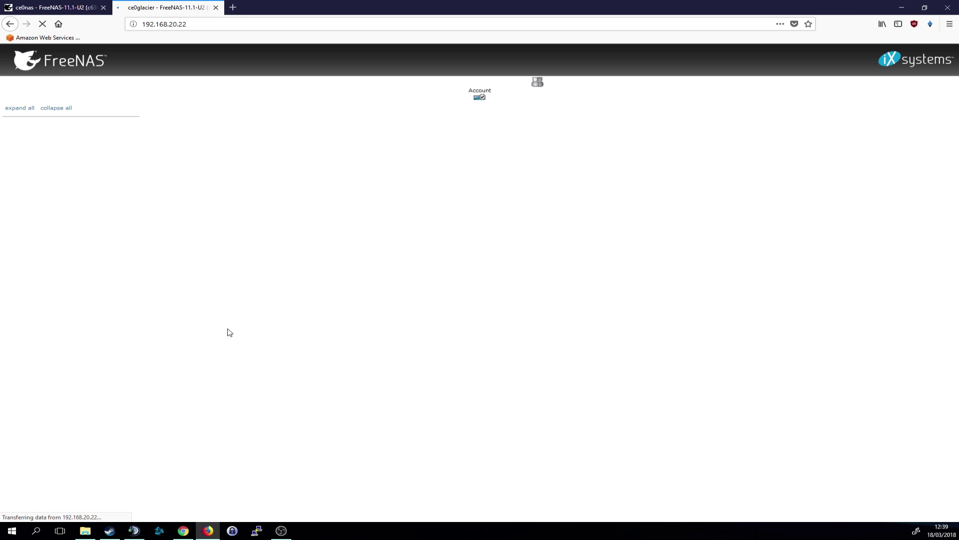
click(166, 95)
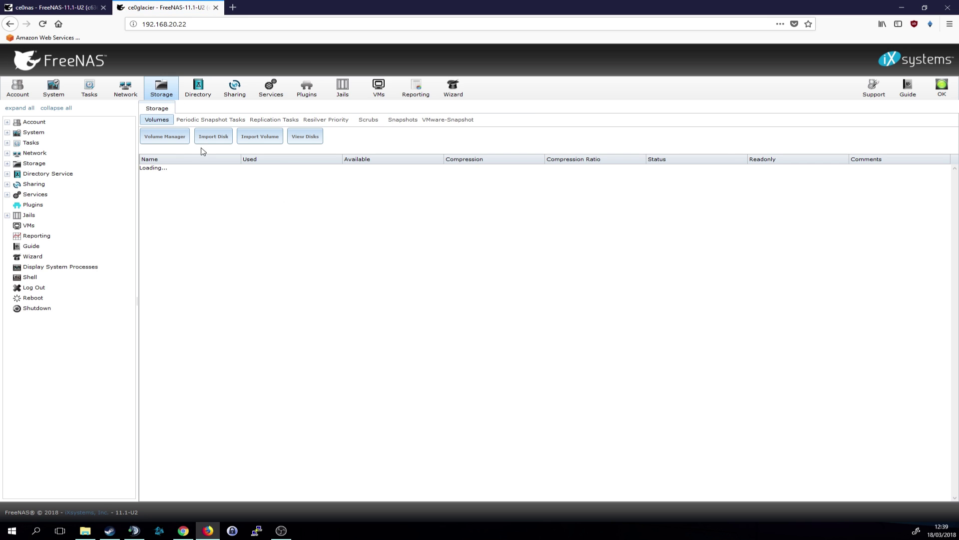